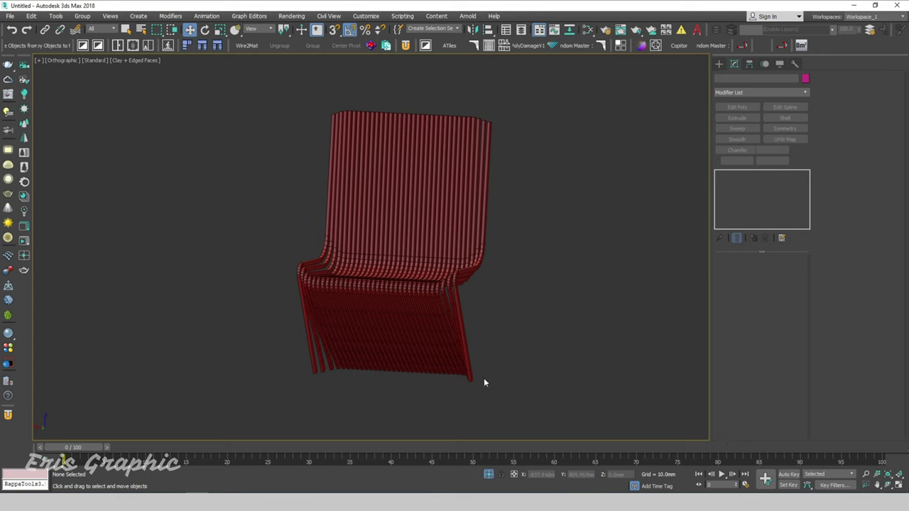
# Orbit the chair to view it from several angles
pyautogui.scroll(-3, 484, 382)
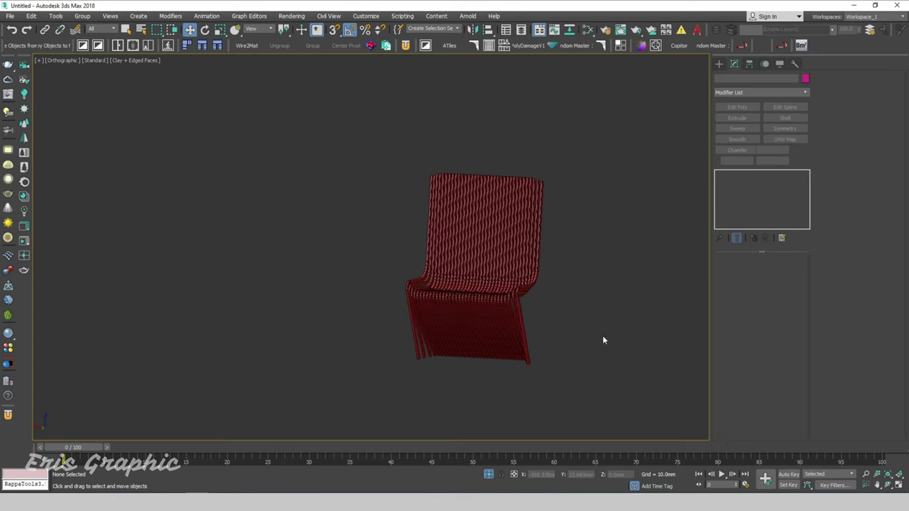
pyautogui.keyDown('alt'); pyautogui.moveTo(602, 338); pyautogui.dragTo(446, 298, button='middle'); pyautogui.keyUp('alt')
pyautogui.hotkey('ctrl', 'r')
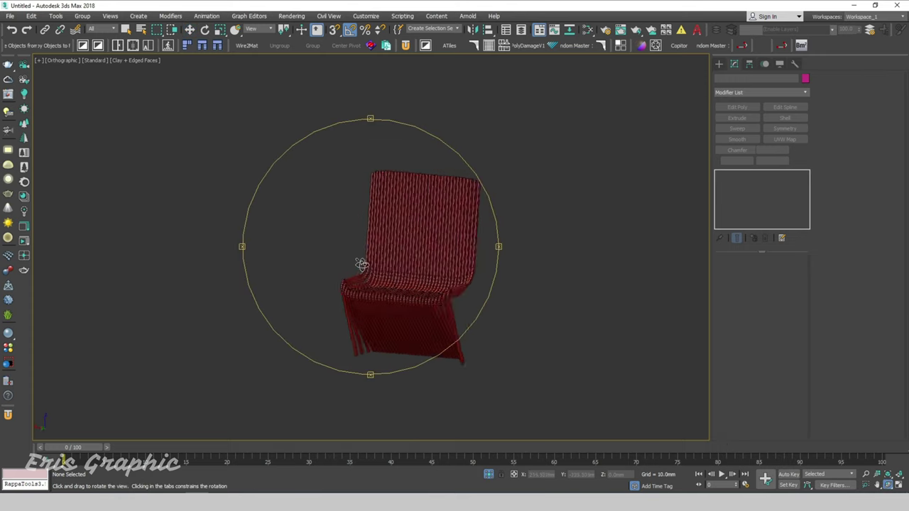
pyautogui.moveTo(361, 264)
pyautogui.mouseDown()
pyautogui.moveTo(486, 280)
pyautogui.moveTo(377, 271)
pyautogui.moveTo(446, 260)
pyautogui.moveTo(537, 199)
pyautogui.moveTo(431, 270)
pyautogui.moveTo(528, 231)
pyautogui.mouseUp()
pyautogui.press('Escape')
pyautogui.moveTo(528, 231)
pyautogui.keyDown('alt'); pyautogui.mouseDown(button='middle')
pyautogui.moveTo(513, 245)
pyautogui.moveTo(348, 246)
pyautogui.mouseUp(button='middle'); pyautogui.keyUp('alt')
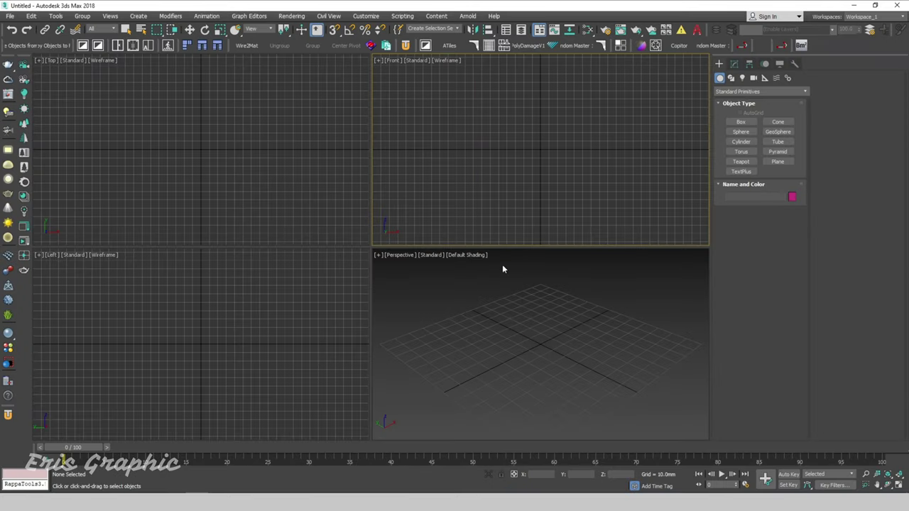
# Turn the Left viewport into the Right view and maximize it
pyautogui.click(289, 314)
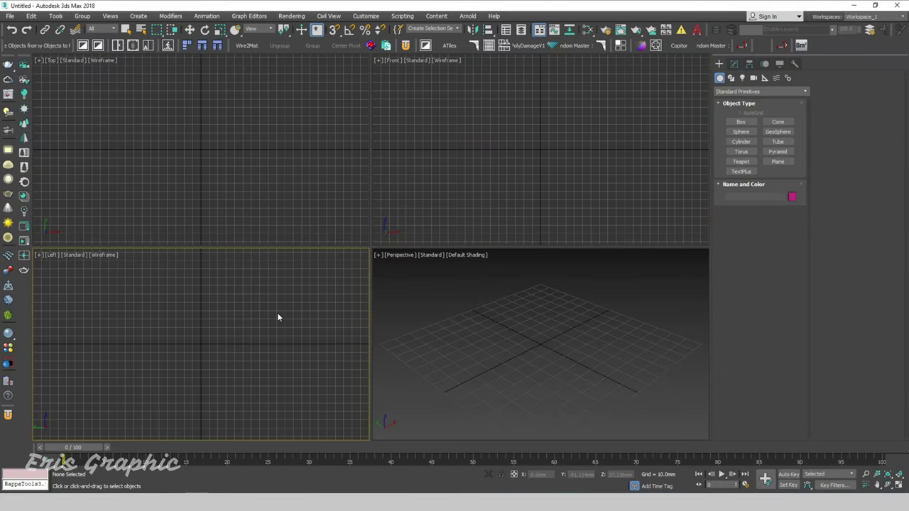
pyautogui.press('v')
pyautogui.click(305, 359)
pyautogui.hotkey('alt', 'w')
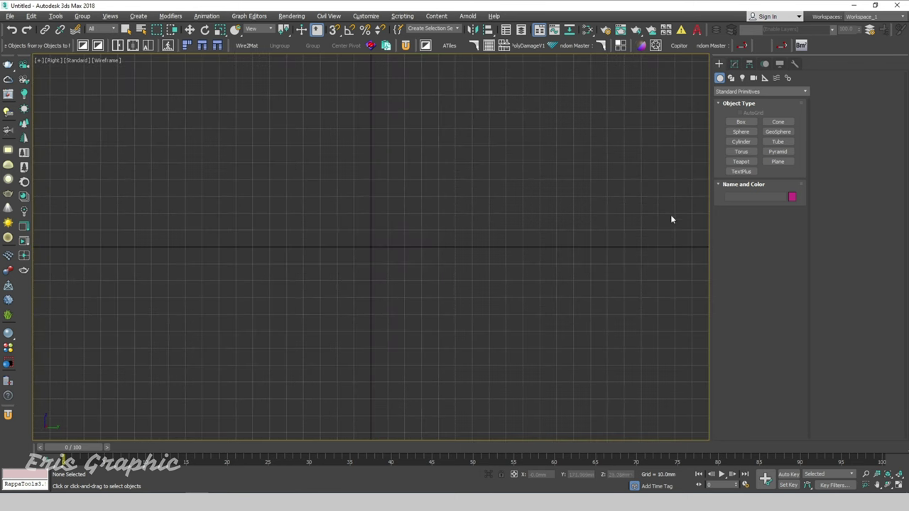
# Choose the Line tool under Create > Shapes > Splines and frame the Right view
pyautogui.click(734, 63)
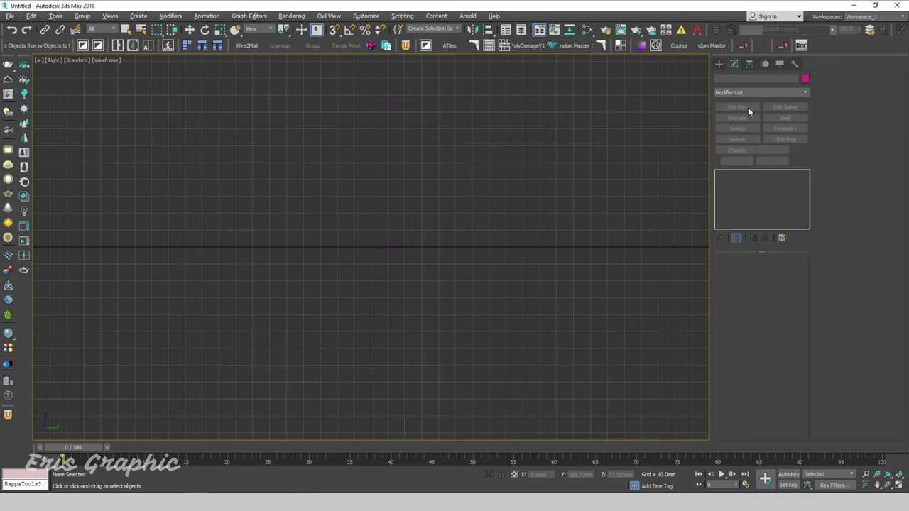
pyautogui.click(719, 64)
pyautogui.click(731, 78)
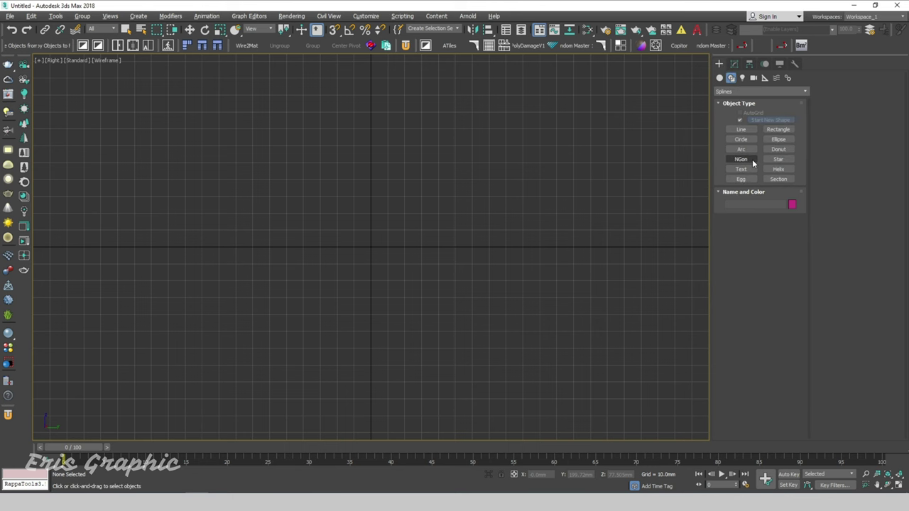
pyautogui.click(742, 130)
pyautogui.moveTo(443, 203)
pyautogui.mouseDown(button='middle')
pyautogui.moveTo(429, 328)
pyautogui.moveTo(428, 293)
pyautogui.mouseUp(button='middle')
pyautogui.scroll(-3, 428, 292)
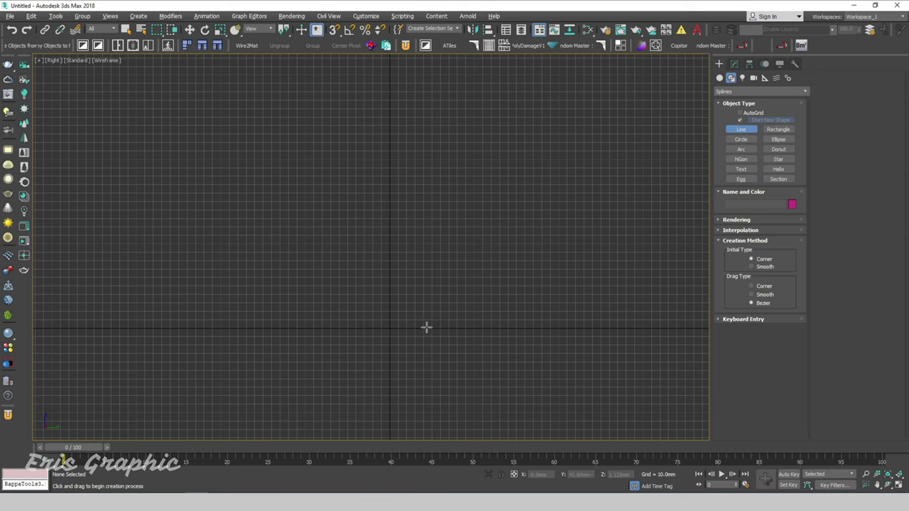
# Draw Line001 as a chair profile: ground, seat front, seat back, backrest top
pyautogui.moveTo(426, 327); pyautogui.dragTo(383, 345, button='middle')
pyautogui.click(383, 345)
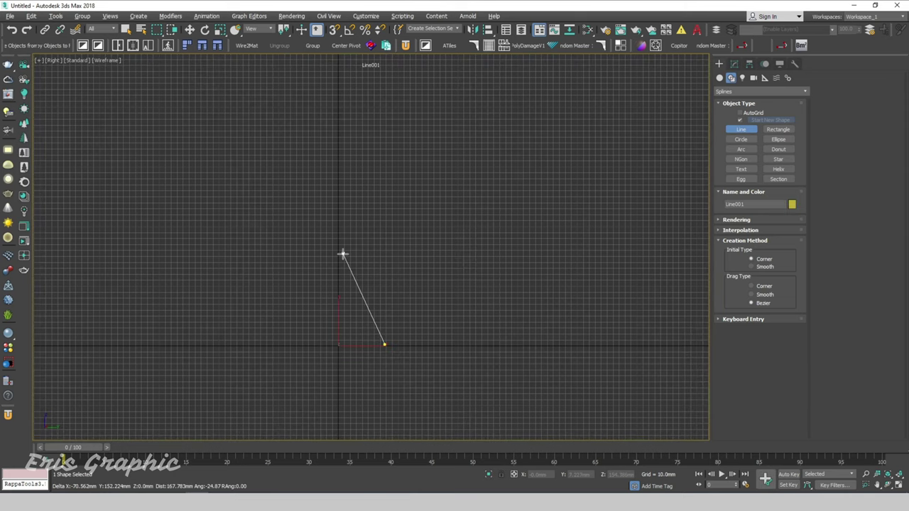
pyautogui.click(338, 249)
pyautogui.moveTo(341, 248); pyautogui.dragTo(309, 271, button='middle')
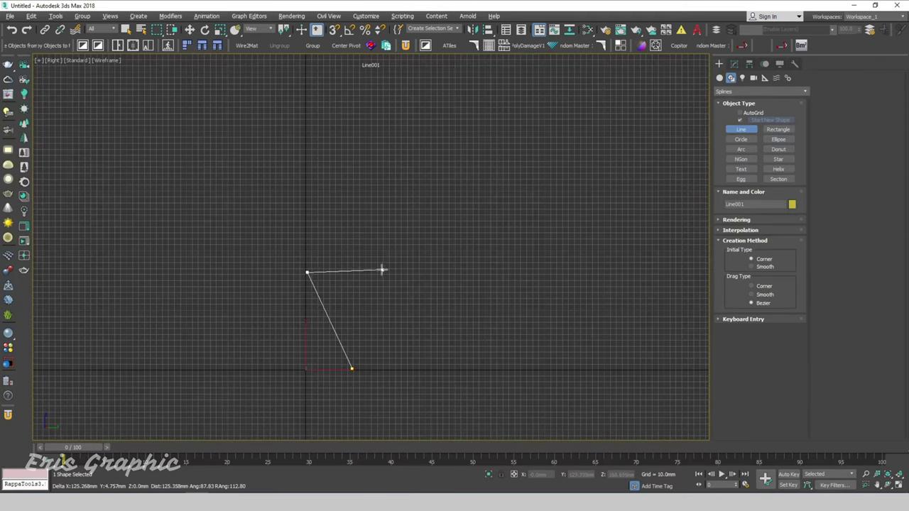
pyautogui.click(379, 276)
pyautogui.scroll(2, 389, 186)
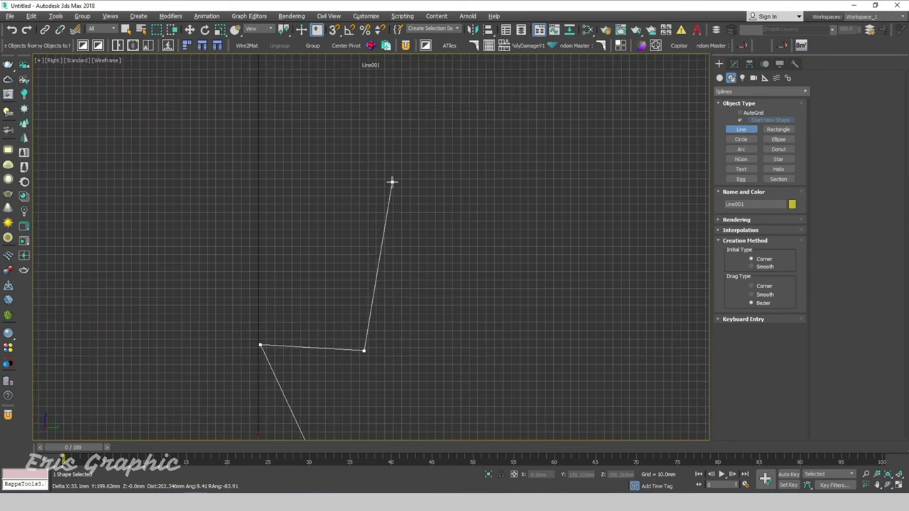
pyautogui.click(392, 181)
pyautogui.scroll(-2, 391, 182)
pyautogui.rightClick(406, 213)
# Draw a second chair-profile line, Line002, then stop drawing and deselect it
pyautogui.scroll(2, 369, 316)
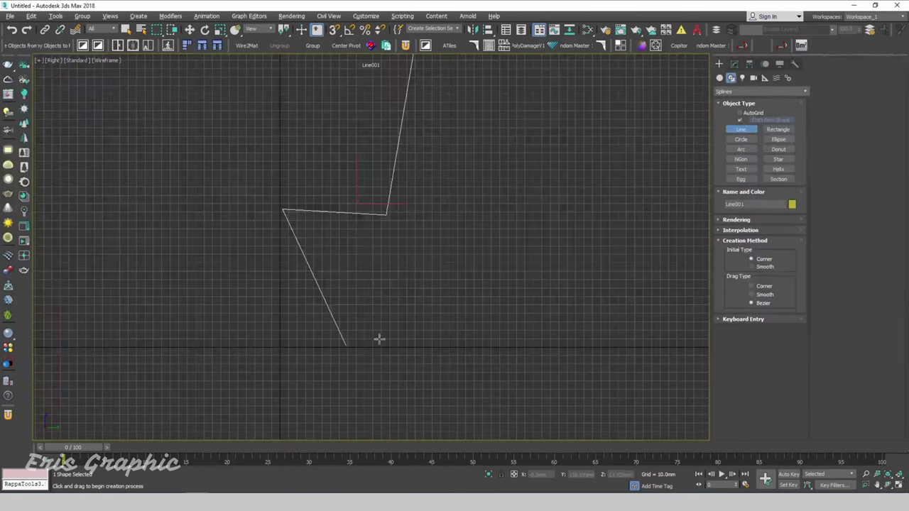
pyautogui.click(396, 345)
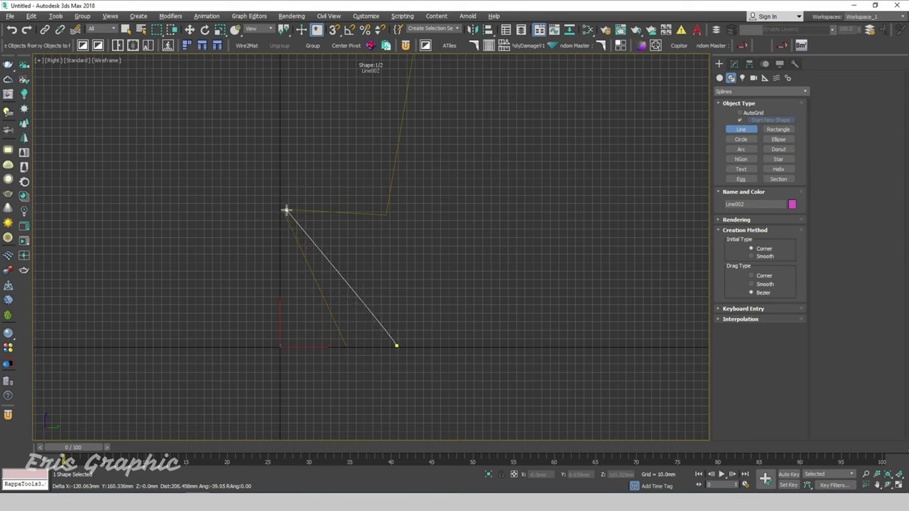
pyautogui.click(286, 210)
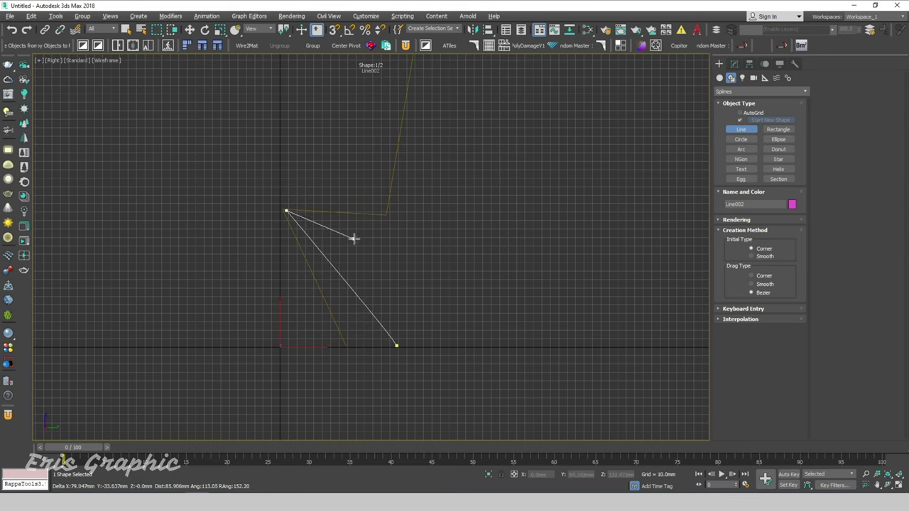
pyautogui.click(404, 225)
pyautogui.moveTo(444, 146); pyautogui.dragTo(412, 237, button='middle')
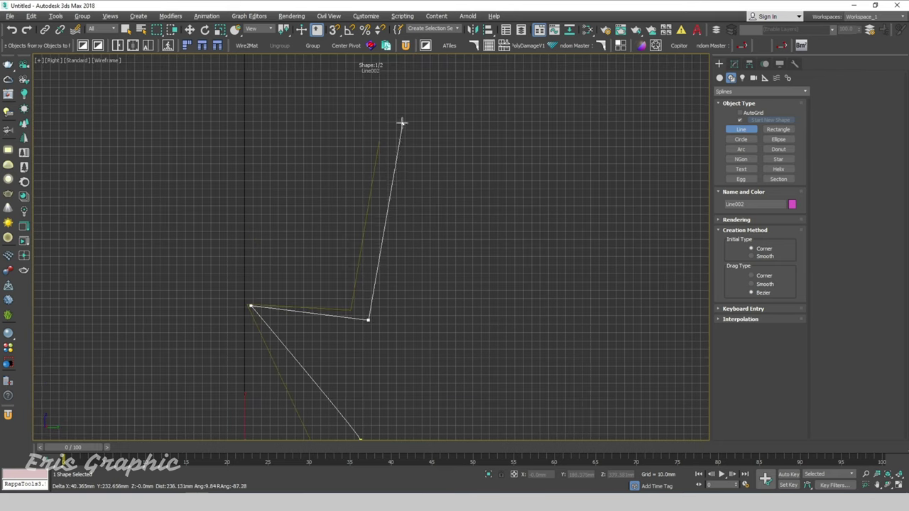
pyautogui.click(393, 135)
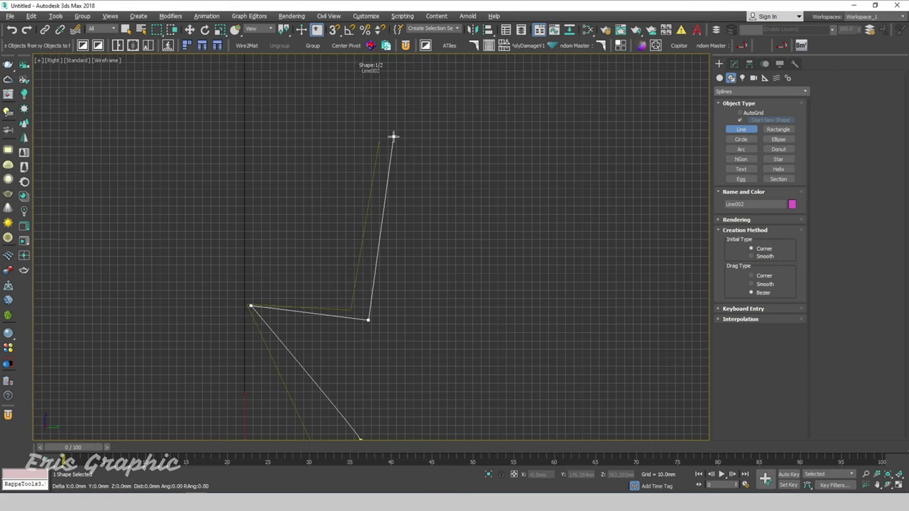
pyautogui.scroll(-3, 425, 182)
pyautogui.rightClick(428, 185)
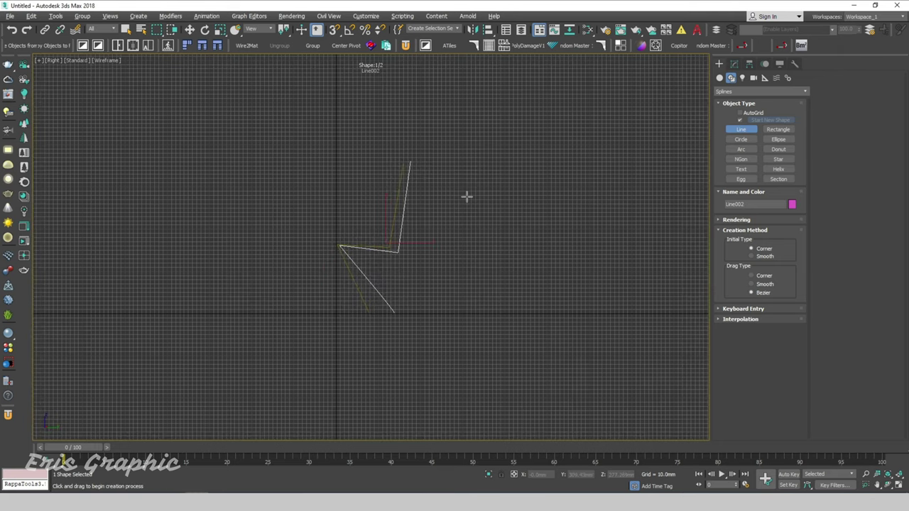
pyautogui.rightClick(466, 203)
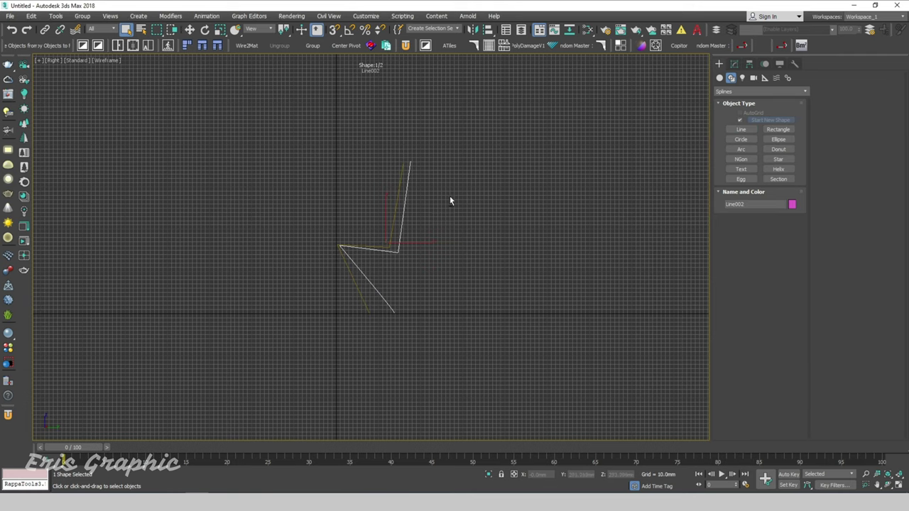
pyautogui.click(506, 211)
# Switch the viewport to the Top view and hide the grid
pyautogui.press('p')
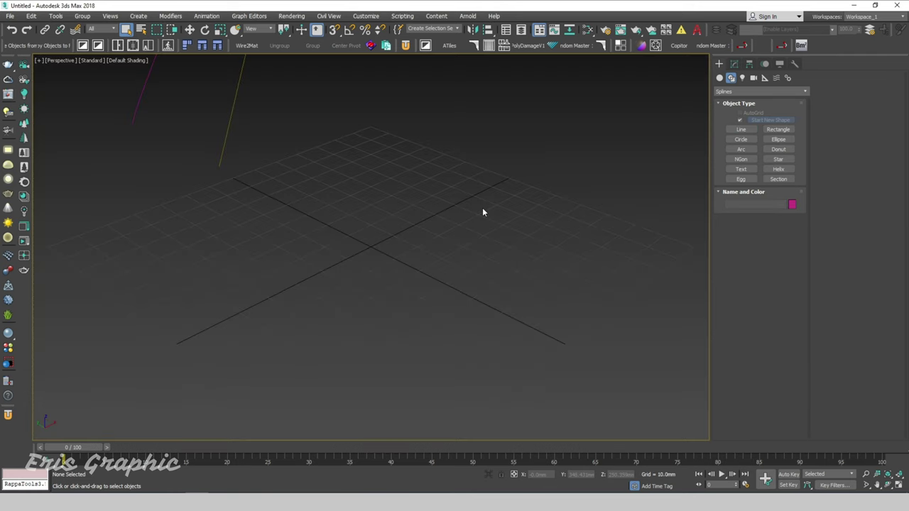
pyautogui.scroll(-3, 423, 247)
pyautogui.keyDown('alt'); pyautogui.moveTo(423, 247); pyautogui.dragTo(466, 296, button='middle'); pyautogui.keyUp('alt')
pyautogui.press('t')
pyautogui.scroll(-2, 464, 286)
pyautogui.scroll(2, 482, 284)
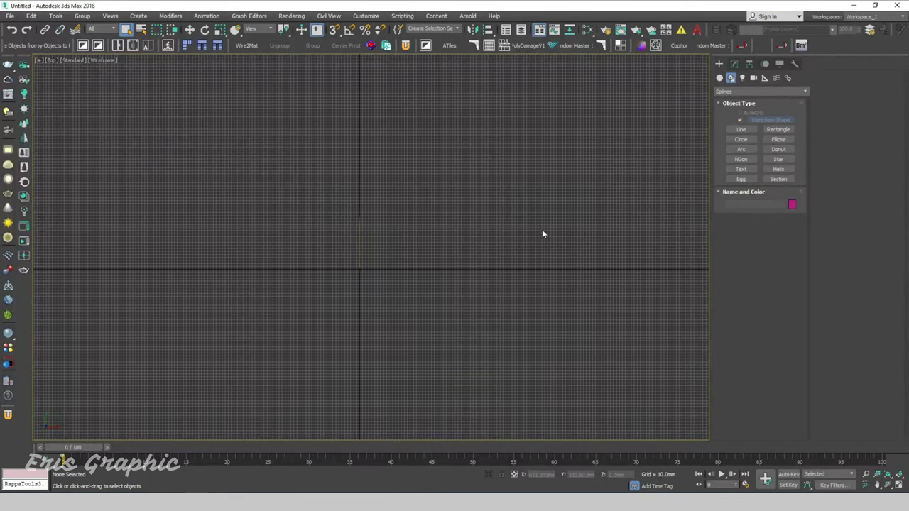
pyautogui.press('g')
# Draw a short two-point line, Line003, in the Top view, then select Line002
pyautogui.click(734, 63)
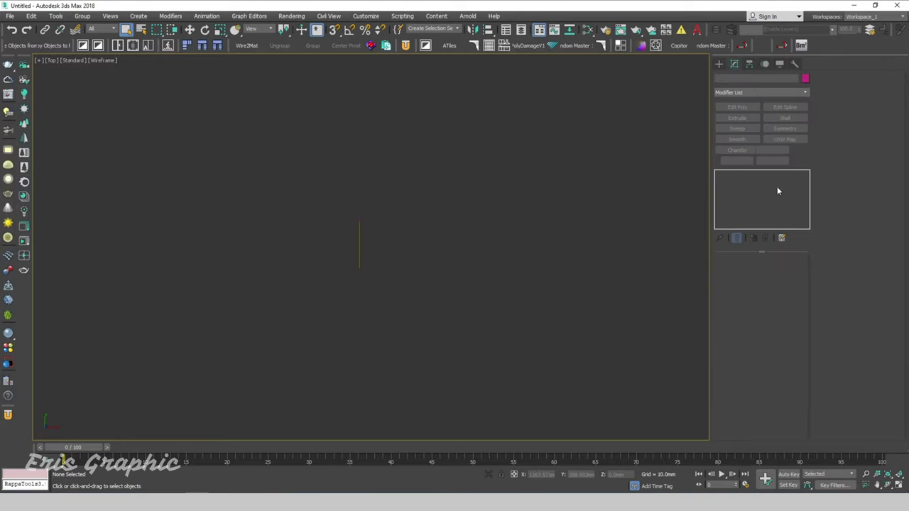
pyautogui.click(718, 63)
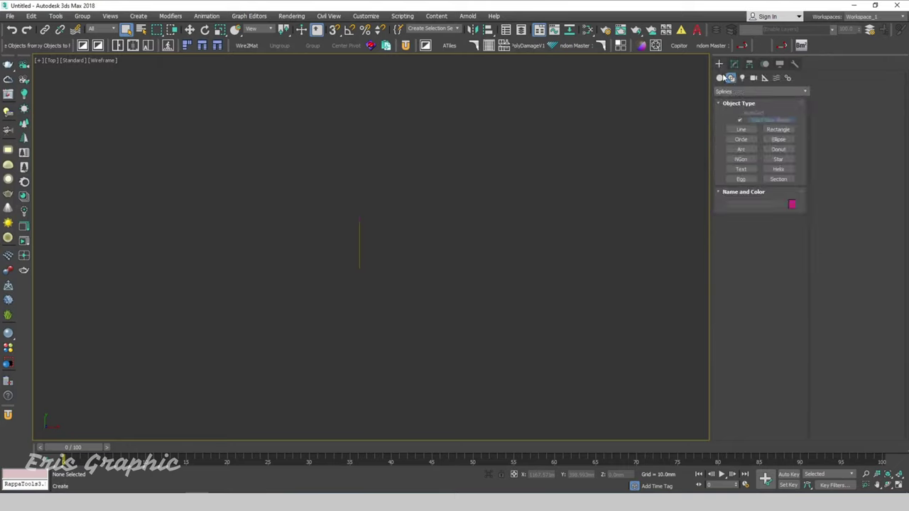
pyautogui.click(741, 129)
pyautogui.click(307, 291)
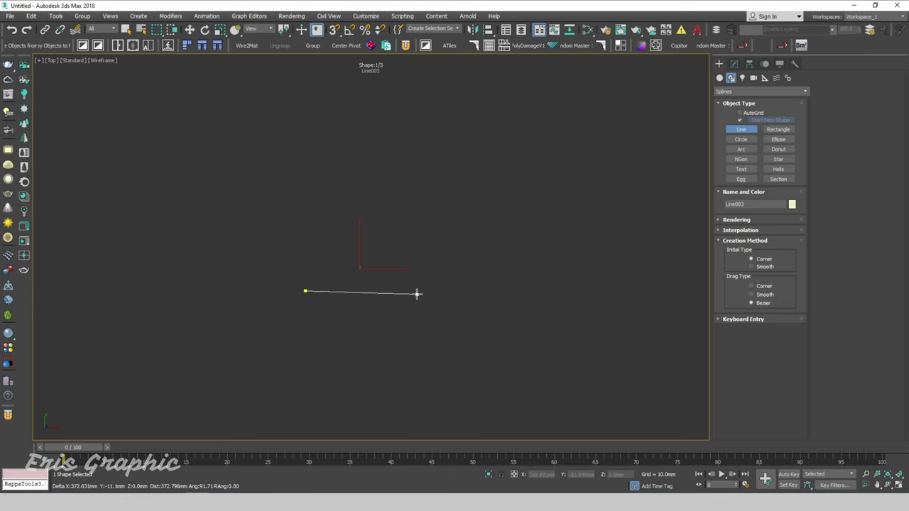
pyautogui.click(419, 289)
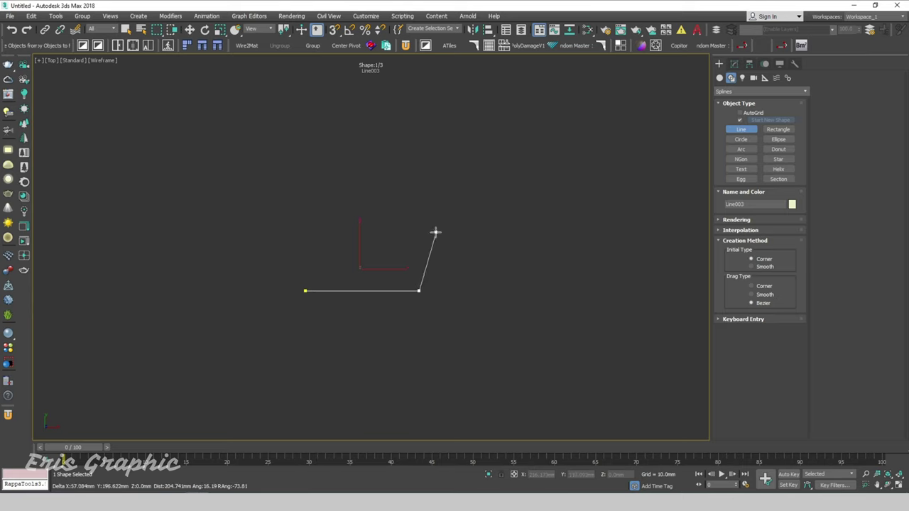
pyautogui.rightClick(434, 231)
pyautogui.moveTo(462, 281)
pyautogui.keyDown('alt'); pyautogui.mouseDown(button='middle')
pyautogui.moveTo(432, 231)
pyautogui.moveTo(408, 261)
pyautogui.mouseUp(button='middle'); pyautogui.keyUp('alt')
pyautogui.rightClick(446, 239)
pyautogui.moveTo(384, 283); pyautogui.dragTo(384, 278)
pyautogui.keyDown('alt'); pyautogui.moveTo(402, 252); pyautogui.dragTo(366, 185, button='middle'); pyautogui.keyUp('alt')
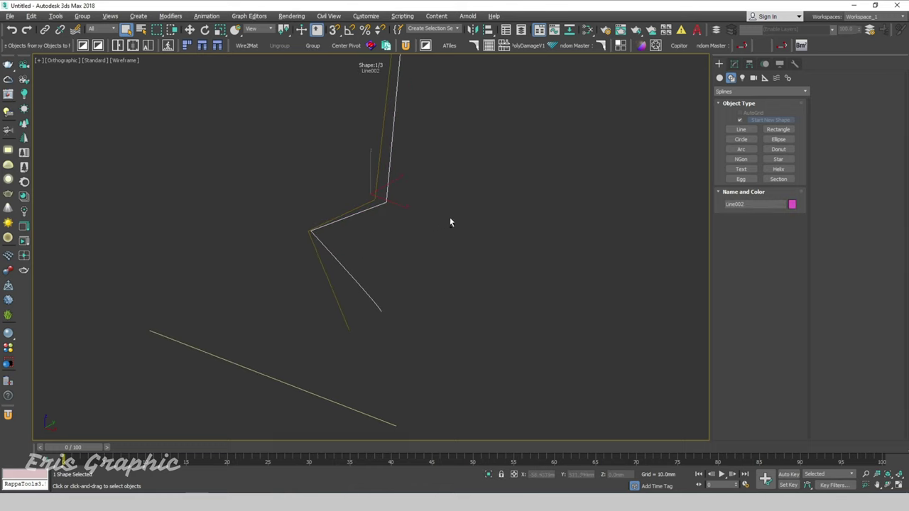
# Switch to a two-pane Orthographic and Front viewport layout
pyautogui.hotkey('alt', 'w')
pyautogui.click(447, 189)
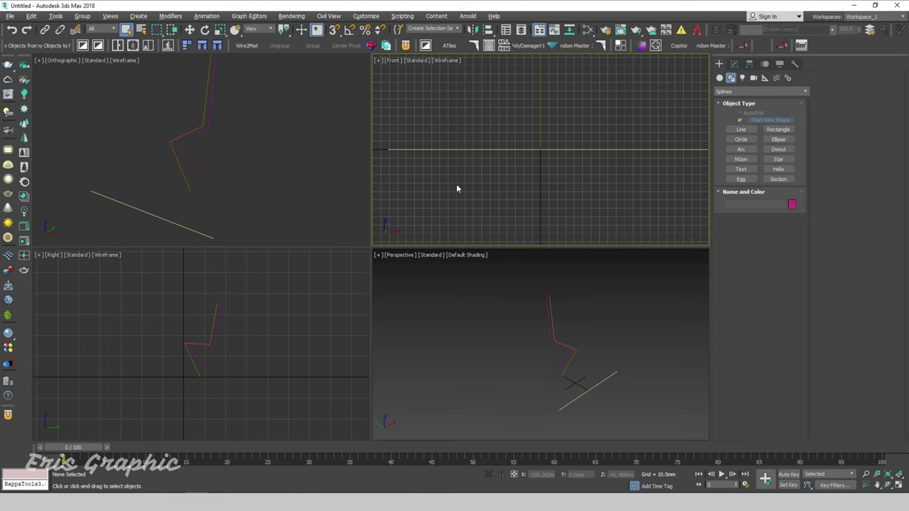
pyautogui.hotkey('alt', 'b')
pyautogui.click(412, 136)
pyautogui.click(390, 165)
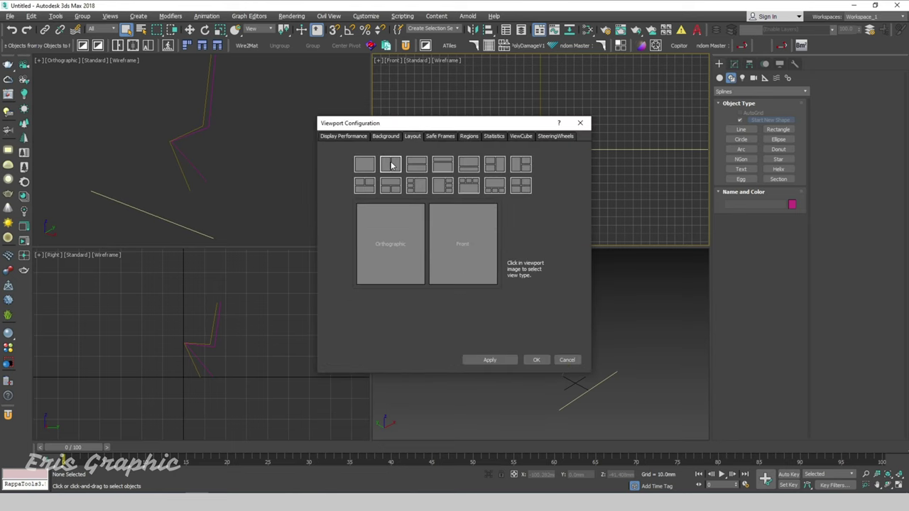
pyautogui.click(499, 355)
pyautogui.click(536, 359)
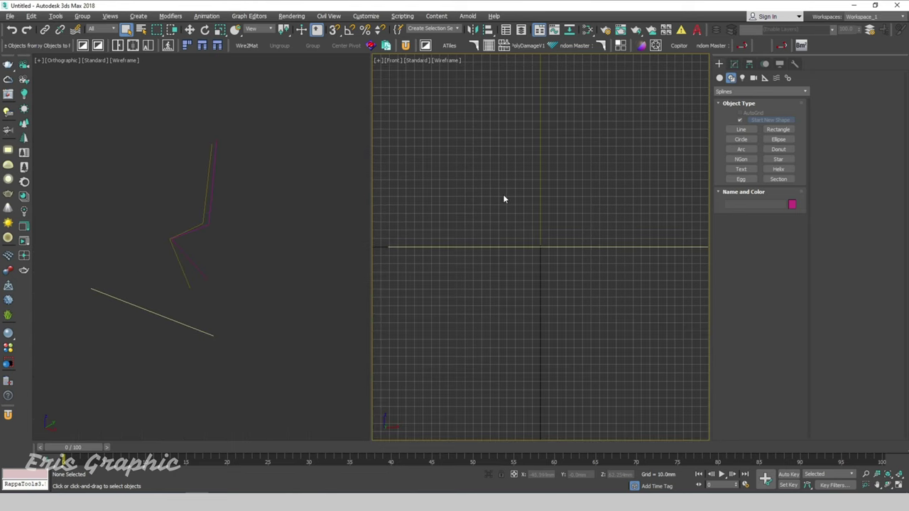
# Hide the grid in the Front view
pyautogui.press('h')
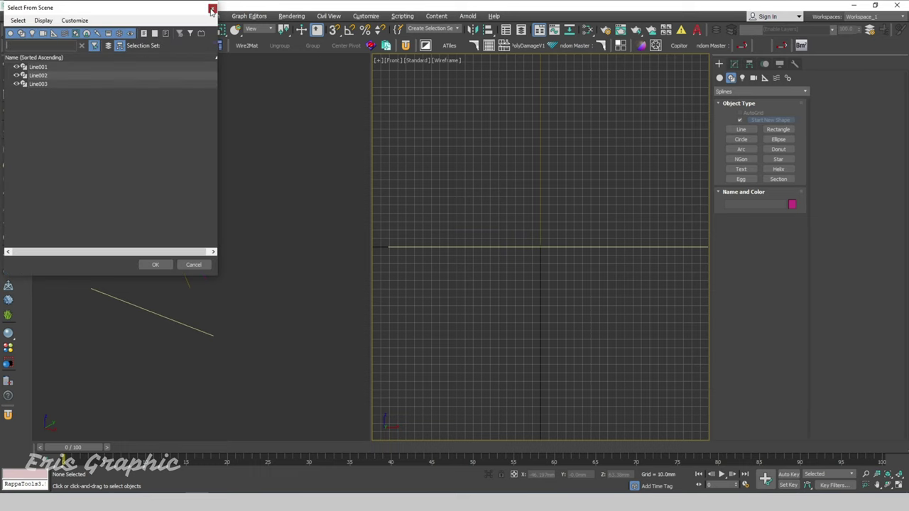
pyautogui.click(211, 8)
pyautogui.press('g')
pyautogui.scroll(-3, 470, 178)
pyautogui.scroll(-2, 553, 233)
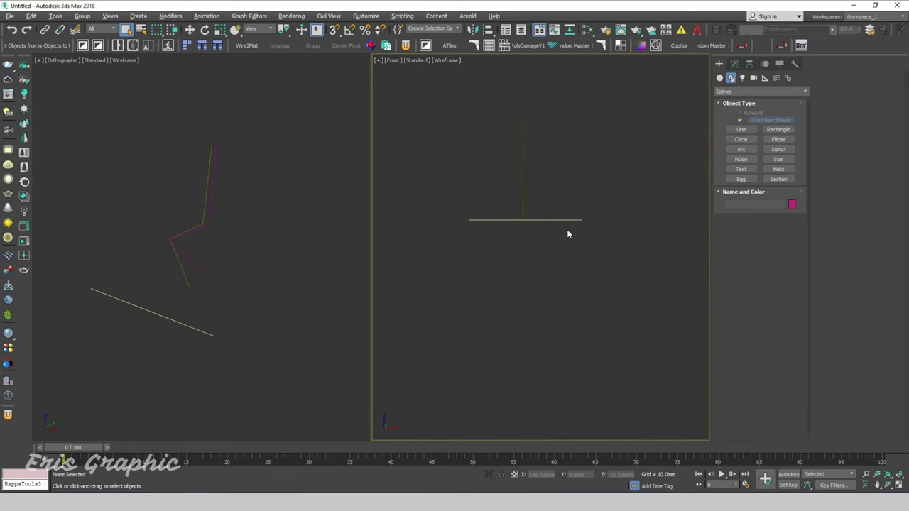
pyautogui.scroll(-2, 619, 217)
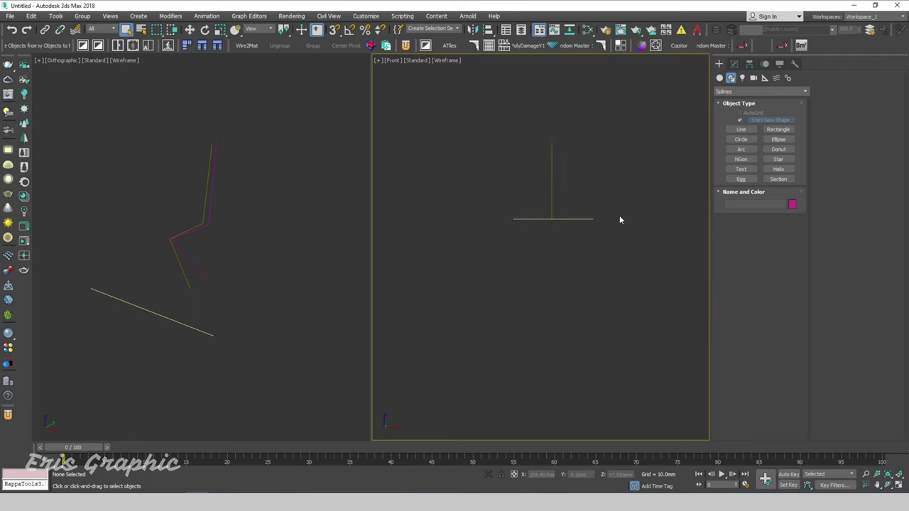
# Move Line002 slightly sideways away from the first chair profile
pyautogui.click(196, 280)
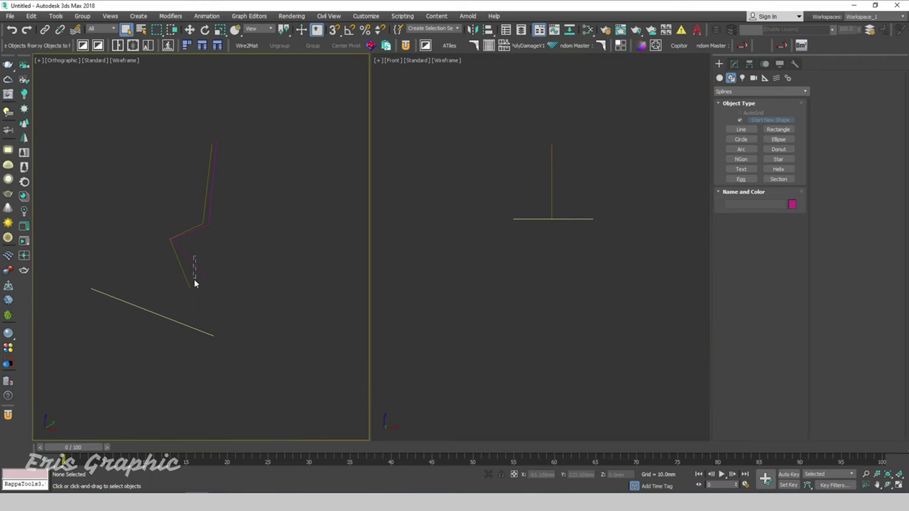
pyautogui.click(189, 29)
pyautogui.moveTo(221, 233)
pyautogui.mouseDown()
pyautogui.moveTo(244, 241)
pyautogui.moveTo(192, 237)
pyautogui.mouseUp()
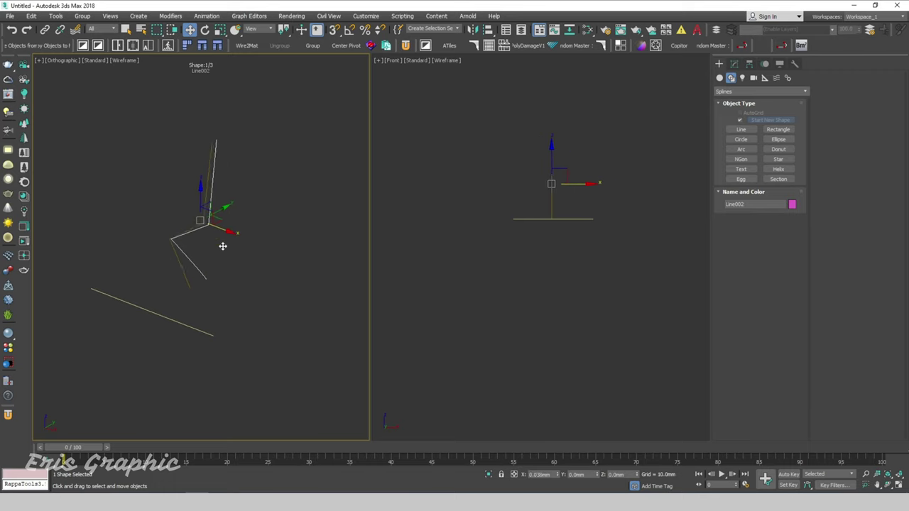
pyautogui.click(213, 247)
pyautogui.moveTo(215, 246)
pyautogui.keyDown('alt'); pyautogui.mouseDown(button='middle')
pyautogui.moveTo(260, 260)
pyautogui.moveTo(254, 291)
pyautogui.moveTo(237, 254)
pyautogui.moveTo(222, 248)
pyautogui.moveTo(260, 248)
pyautogui.mouseUp(button='middle'); pyautogui.keyUp('alt')
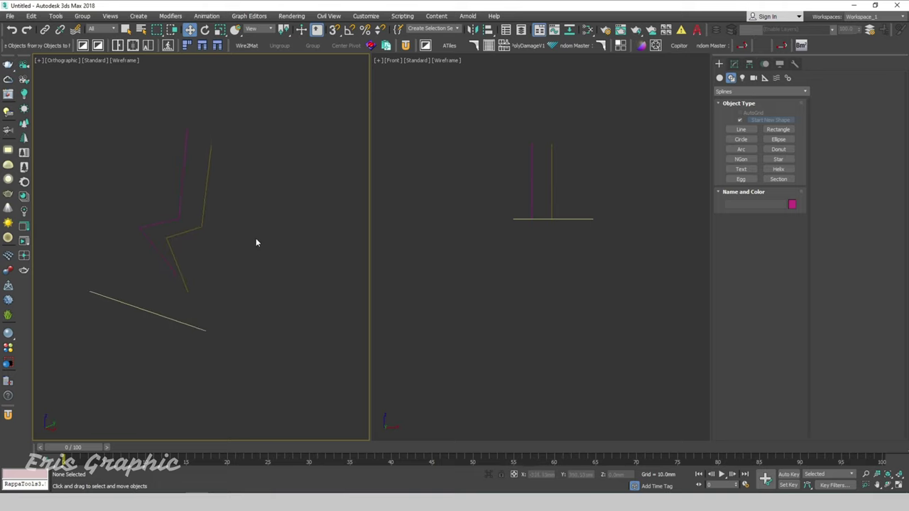
pyautogui.click(491, 272)
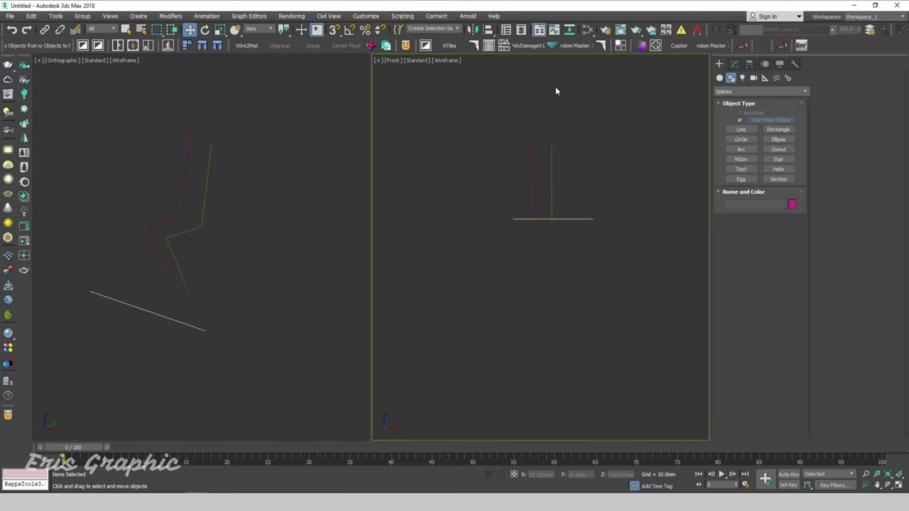
# Create SplineFlow001 below the chair lines with the Spline Flow tool
pyautogui.click(551, 46)
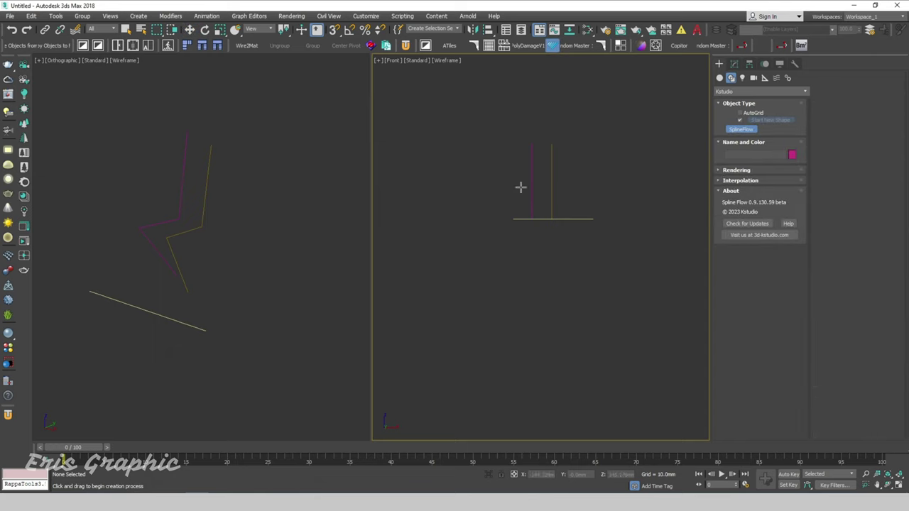
pyautogui.scroll(-2, 497, 269)
pyautogui.scroll(-1, 347, 206)
pyautogui.scroll(-3, 319, 235)
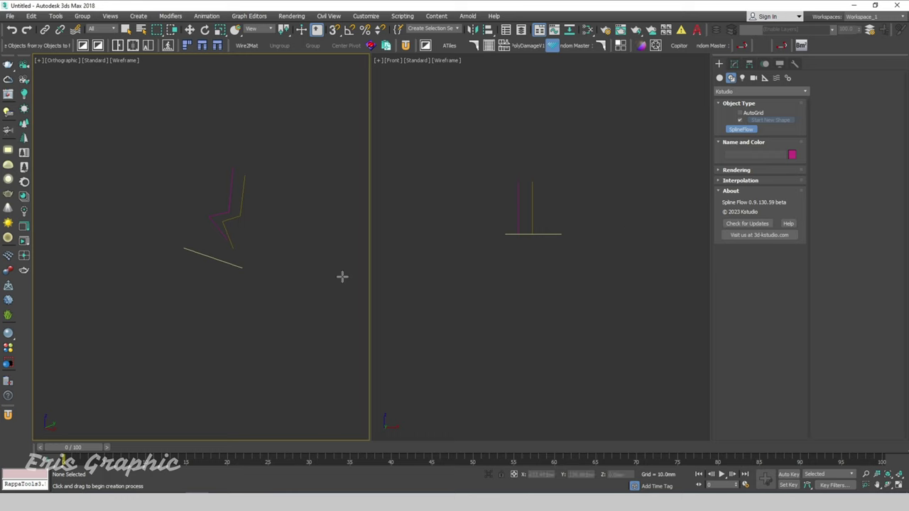
pyautogui.moveTo(213, 293); pyautogui.dragTo(254, 277)
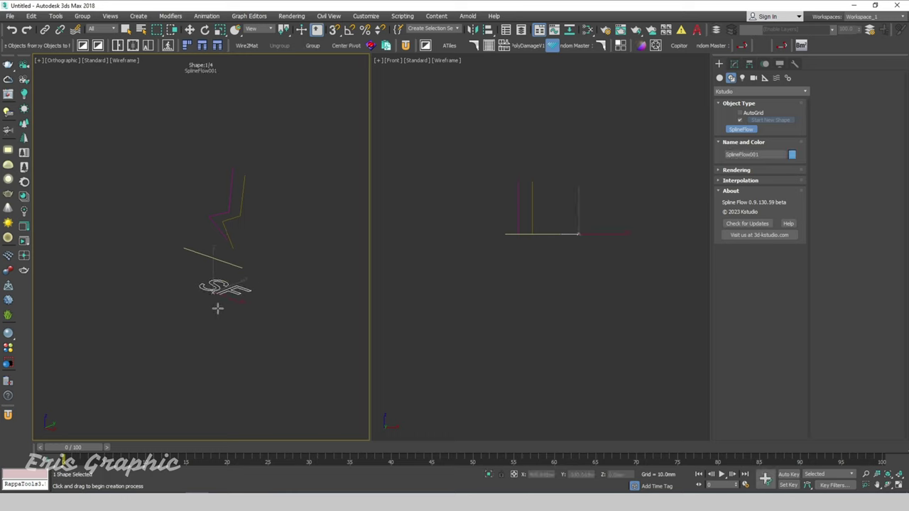
# Rotate SplineFlow001 85° upright about X with angle snap, then move it down along Y
pyautogui.click(350, 30)
pyautogui.click(204, 30)
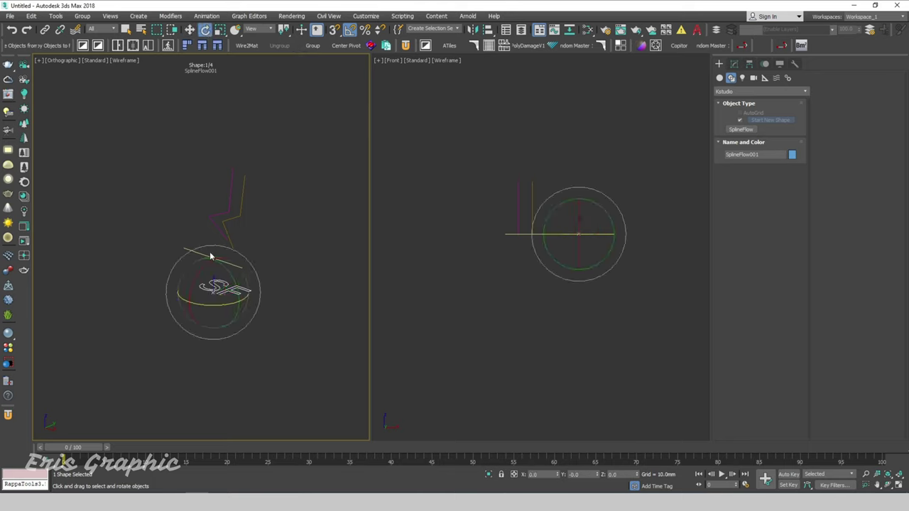
pyautogui.moveTo(210, 256); pyautogui.dragTo(189, 308)
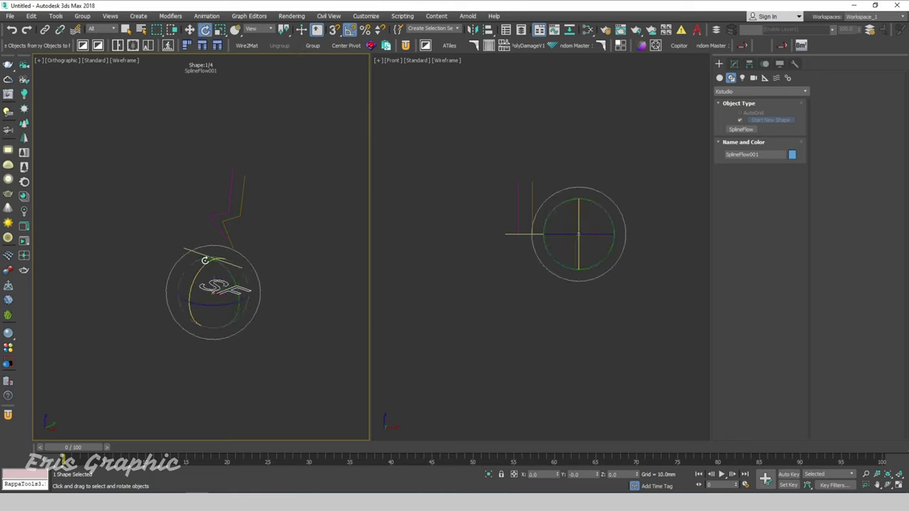
pyautogui.click(203, 307)
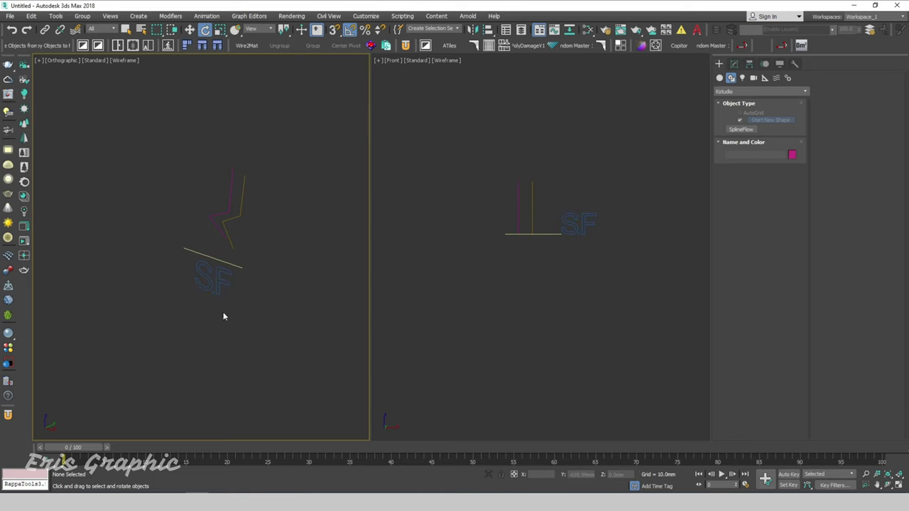
pyautogui.click(220, 293)
pyautogui.click(190, 29)
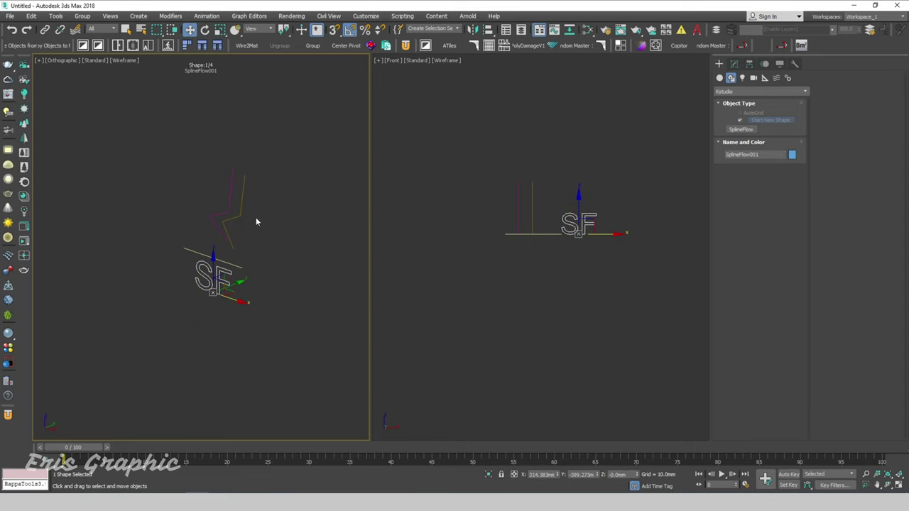
pyautogui.moveTo(239, 293)
pyautogui.mouseDown()
pyautogui.moveTo(264, 300)
pyautogui.moveTo(260, 317)
pyautogui.moveTo(237, 378)
pyautogui.moveTo(213, 367)
pyautogui.moveTo(205, 359)
pyautogui.moveTo(255, 313)
pyautogui.mouseUp()
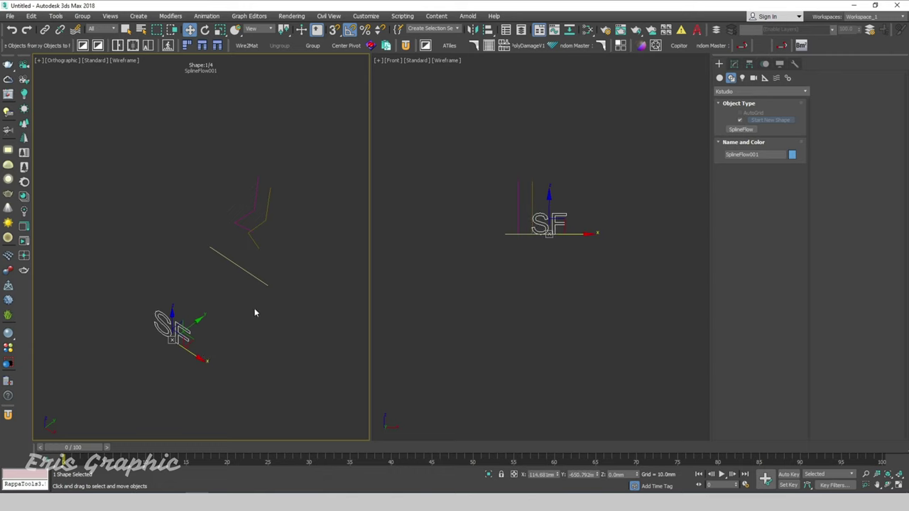
pyautogui.click(734, 63)
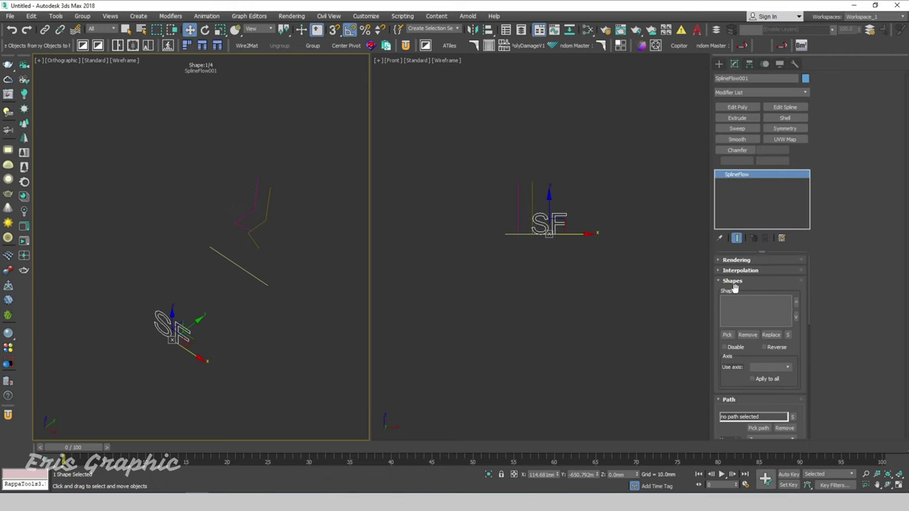
# Pick Line001, Line002 and Line001 again as SplineFlow001's shapes in the maximized view
pyautogui.click(727, 334)
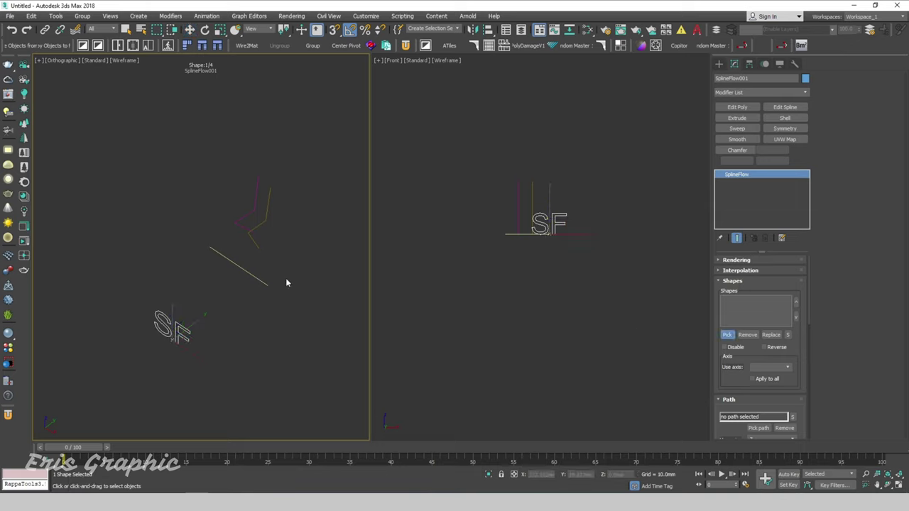
pyautogui.moveTo(286, 277)
pyautogui.keyDown('alt'); pyautogui.mouseDown(button='middle')
pyautogui.moveTo(315, 258)
pyautogui.moveTo(300, 263)
pyautogui.moveTo(282, 234)
pyautogui.mouseUp(button='middle'); pyautogui.keyUp('alt')
pyautogui.scroll(2, 339, 242)
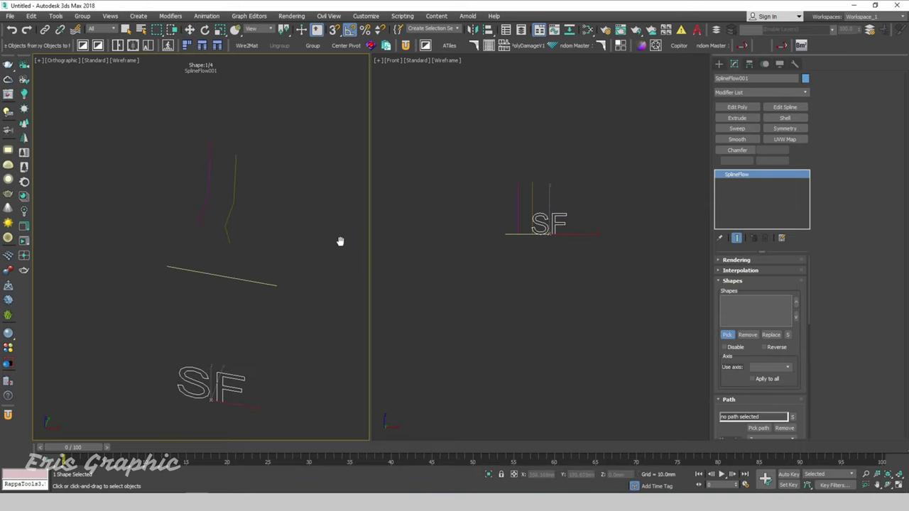
pyautogui.hotkey('alt', 'w')
pyautogui.moveTo(358, 263)
pyautogui.mouseDown(button='middle')
pyautogui.moveTo(423, 335)
pyautogui.moveTo(448, 294)
pyautogui.moveTo(362, 203)
pyautogui.mouseUp(button='middle')
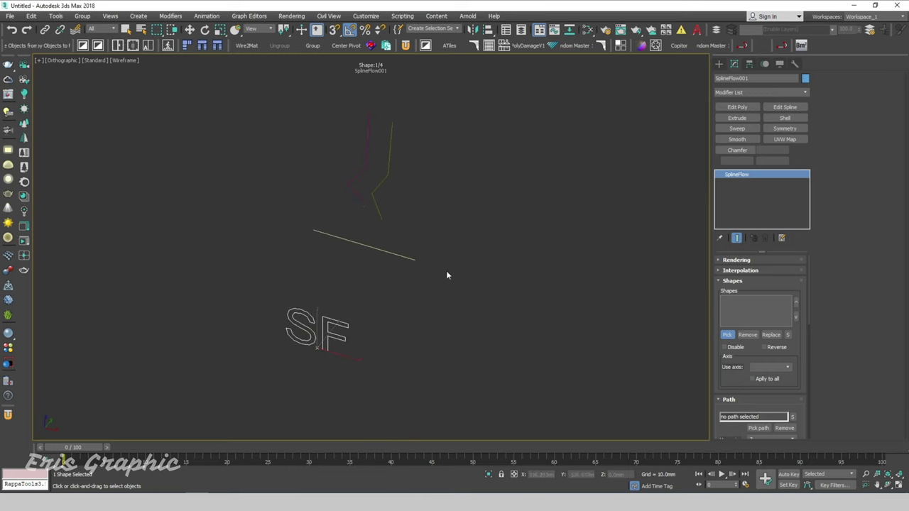
pyautogui.click(376, 205)
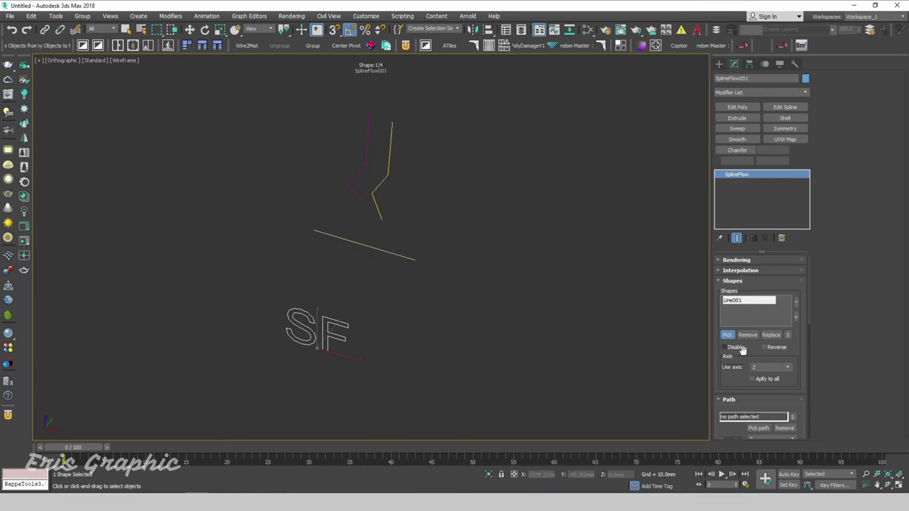
pyautogui.click(353, 190)
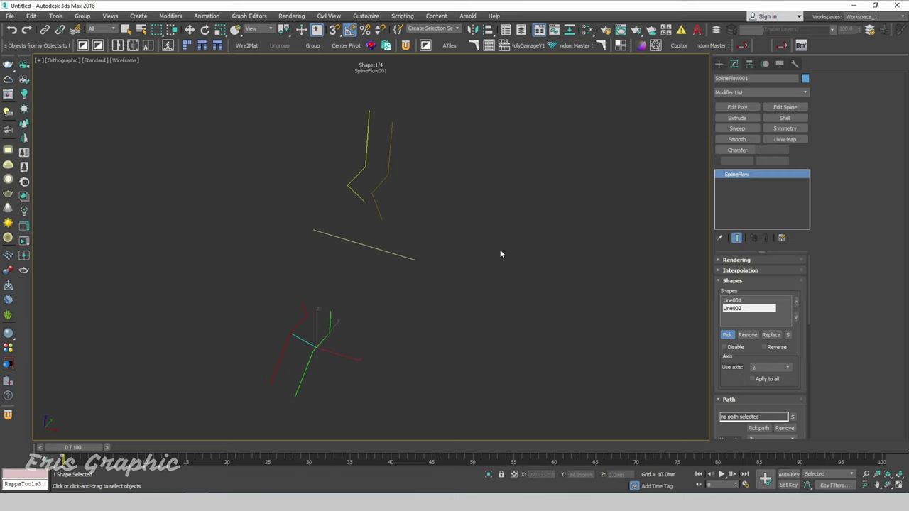
pyautogui.click(379, 183)
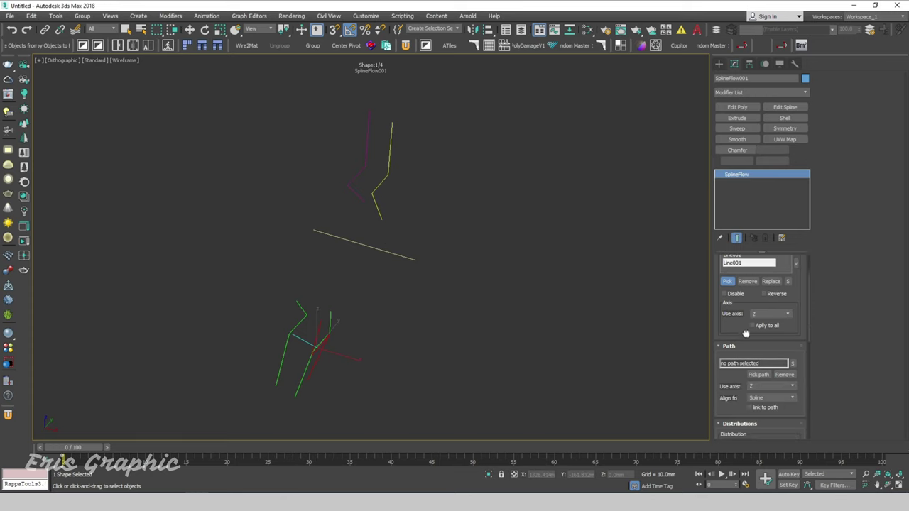
pyautogui.scroll(-2, 744, 387)
# Set Line003 as SplineFlow001's path, then select Line003
pyautogui.click(758, 361)
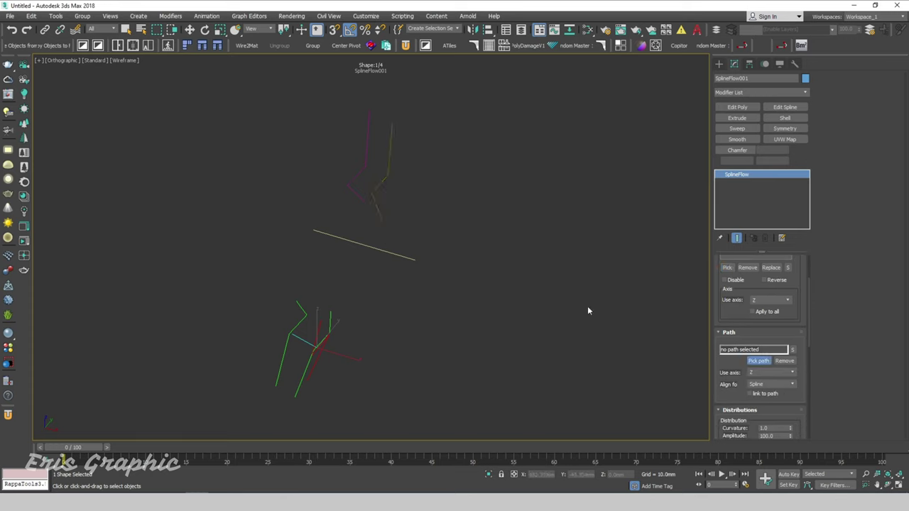
pyautogui.click(387, 253)
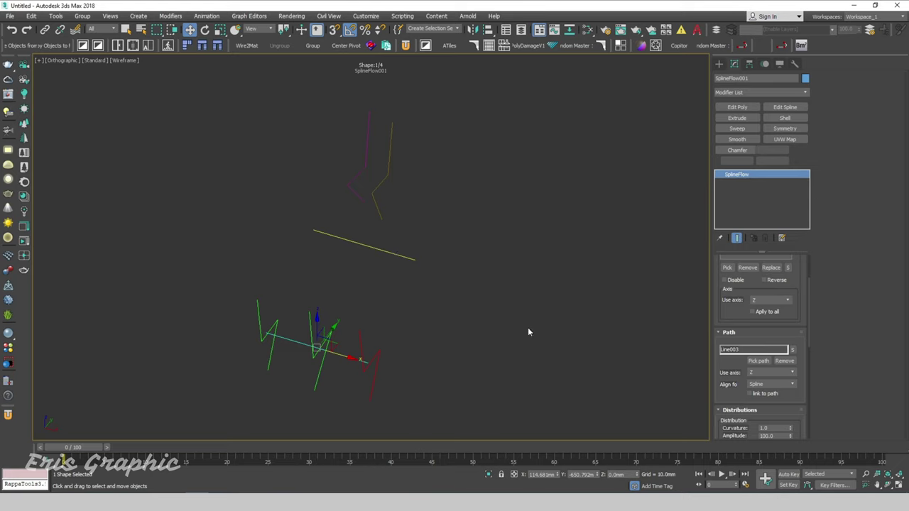
pyautogui.click(452, 284)
pyautogui.click(401, 255)
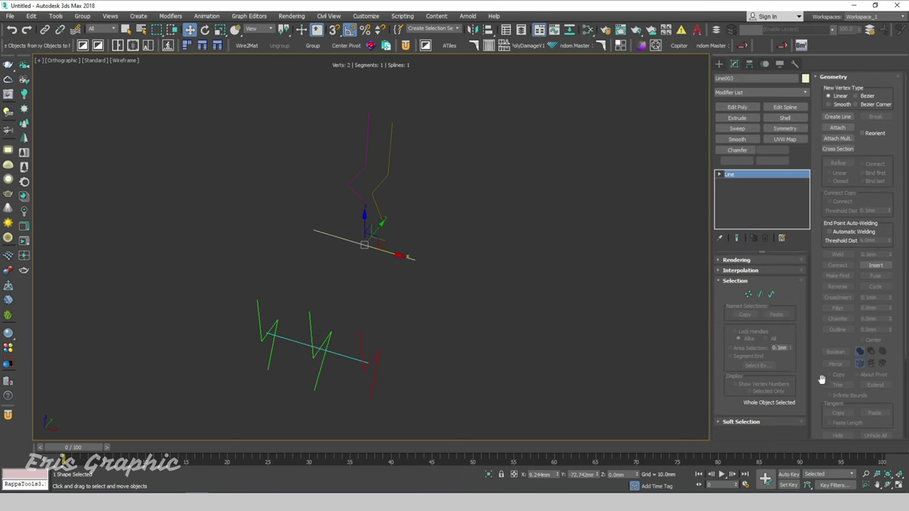
# Shorten Line003 by pulling its right end vertex inward, then reselect the SplineFlow object
pyautogui.click(748, 294)
pyautogui.click(416, 259)
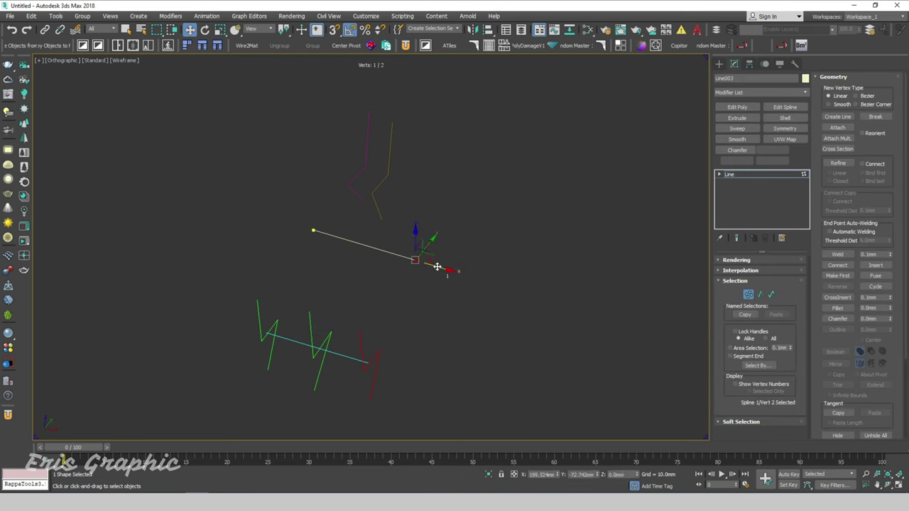
pyautogui.moveTo(437, 266); pyautogui.dragTo(396, 254)
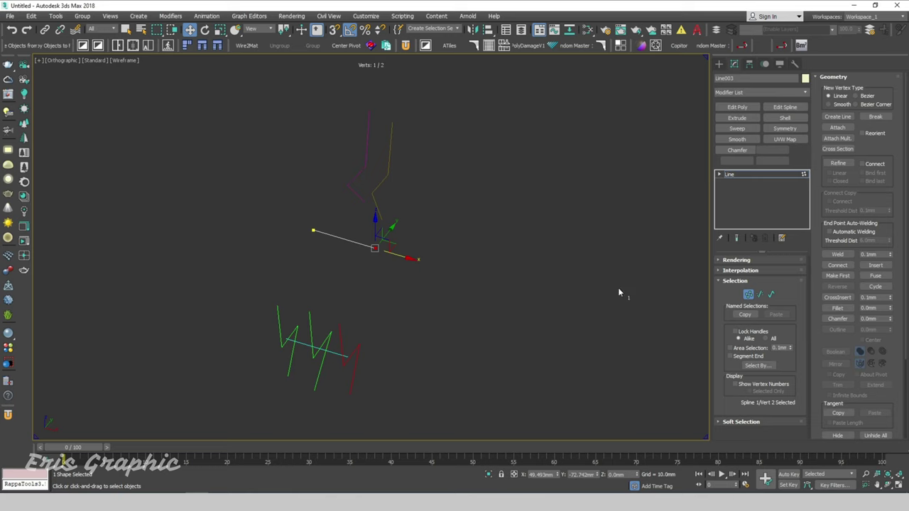
pyautogui.click(746, 294)
pyautogui.click(528, 352)
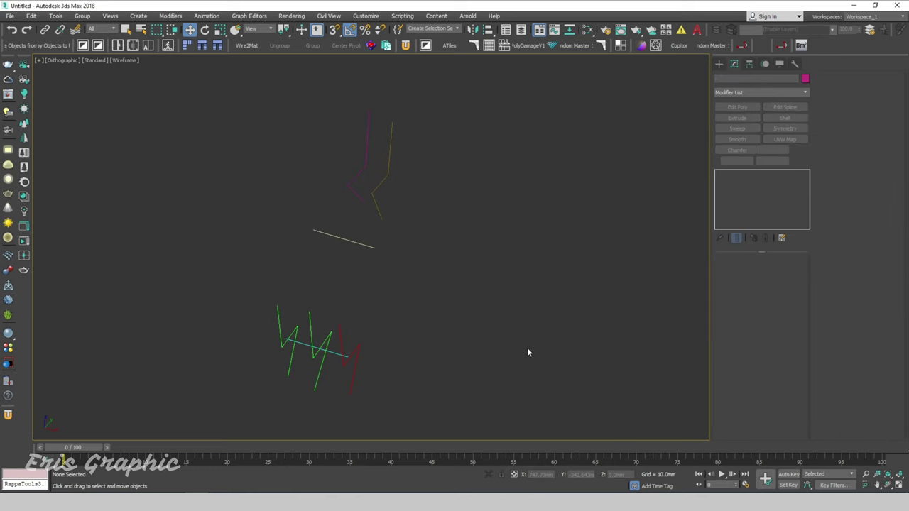
pyautogui.moveTo(400, 243); pyautogui.dragTo(265, 308)
# Raise SplineFlow001's slat density stepwise from 109 up to 454
pyautogui.keyDown('alt'); pyautogui.moveTo(461, 299); pyautogui.dragTo(362, 295, button='middle'); pyautogui.keyUp('alt')
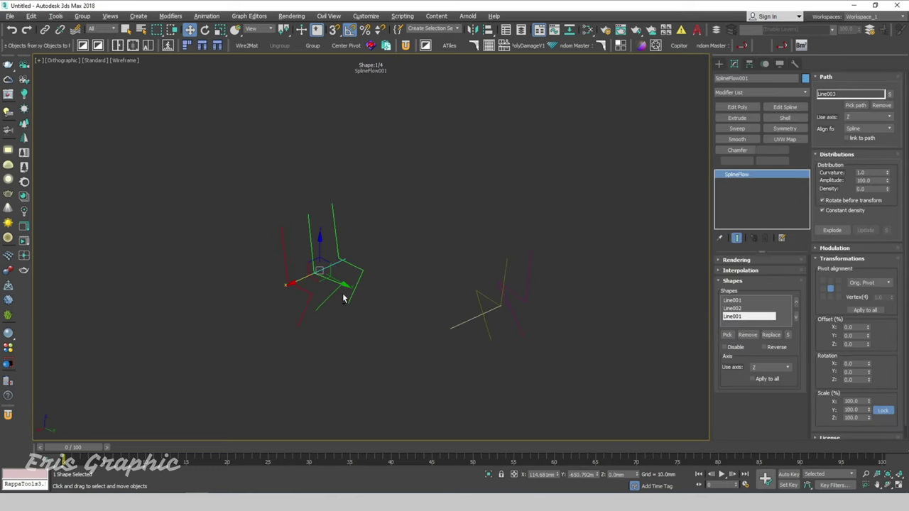
pyautogui.press('z')
pyautogui.moveTo(558, 303)
pyautogui.keyDown('alt'); pyautogui.mouseDown(button='middle')
pyautogui.moveTo(418, 289)
pyautogui.moveTo(517, 282)
pyautogui.moveTo(523, 327)
pyautogui.moveTo(511, 293)
pyautogui.mouseUp(button='middle'); pyautogui.keyUp('alt')
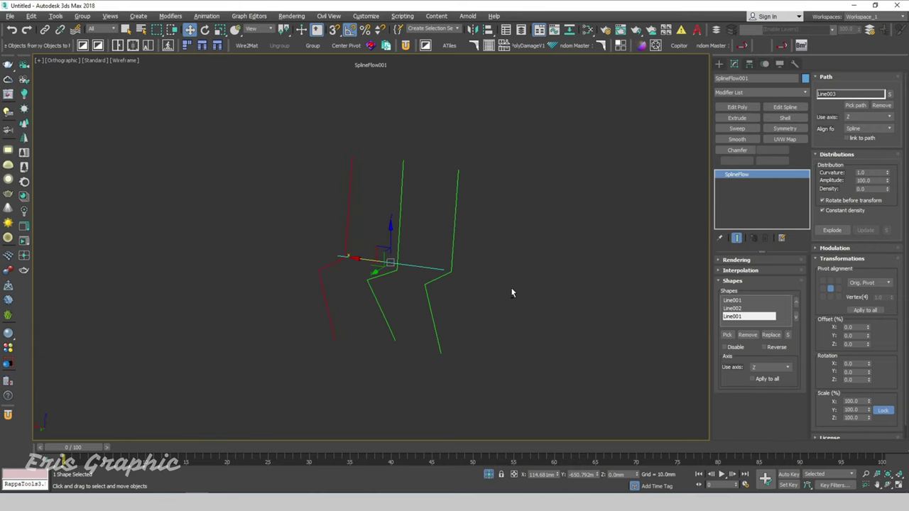
pyautogui.doubleClick(869, 189)
pyautogui.moveTo(886, 190); pyautogui.dragTo(888, 177)
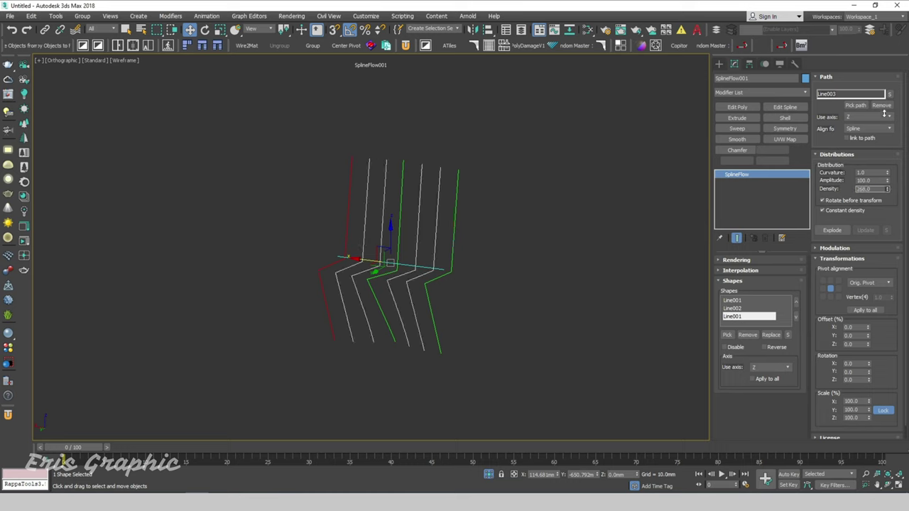
pyautogui.moveTo(625, 226)
pyautogui.mouseDown(button='middle')
pyautogui.moveTo(621, 236)
pyautogui.moveTo(620, 222)
pyautogui.mouseUp(button='middle')
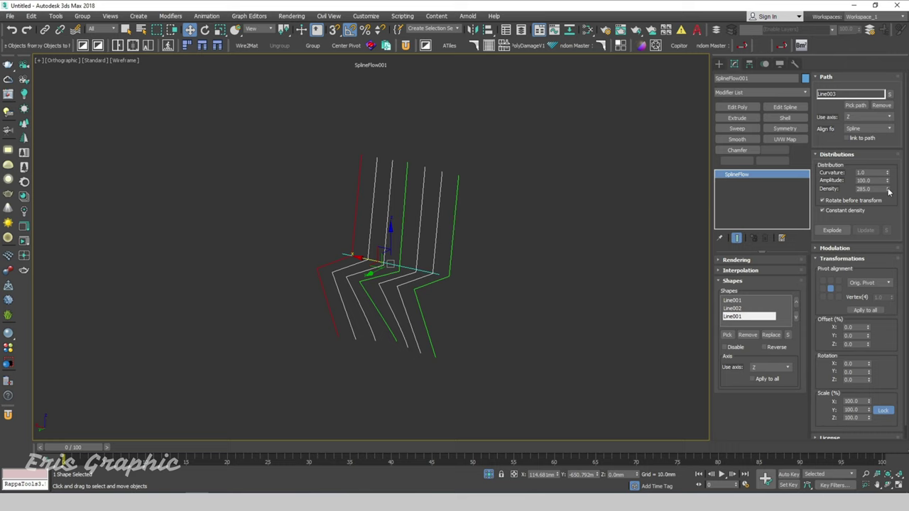
pyautogui.moveTo(887, 190); pyautogui.dragTo(884, 168)
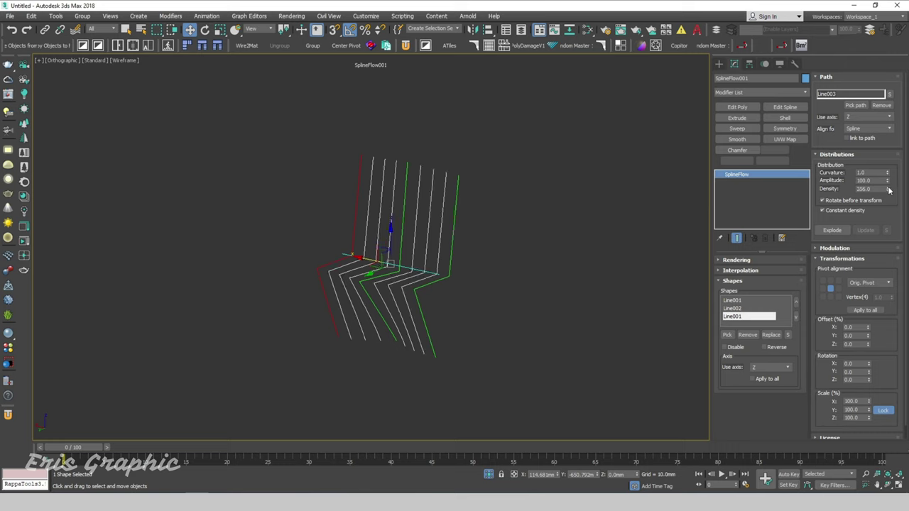
pyautogui.moveTo(887, 191); pyautogui.dragTo(886, 169)
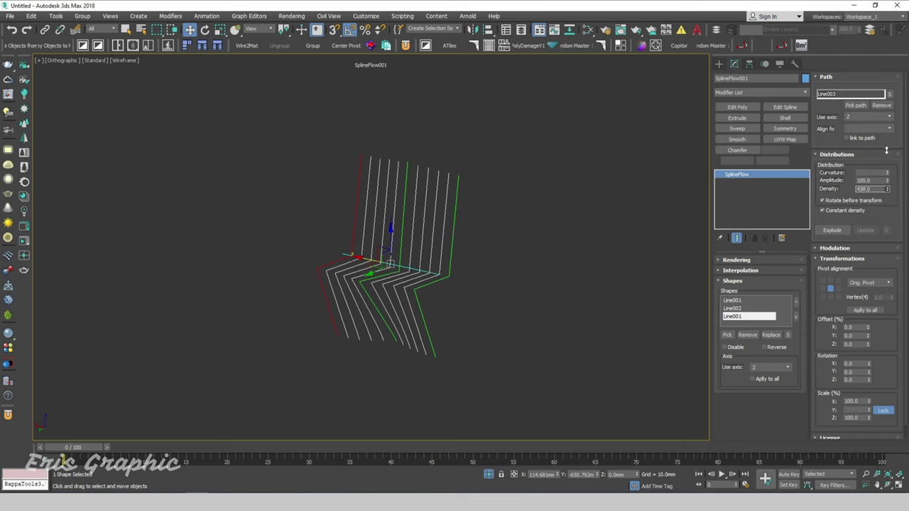
pyautogui.moveTo(671, 233)
pyautogui.keyDown('alt'); pyautogui.mouseDown(button='middle')
pyautogui.moveTo(553, 217)
pyautogui.moveTo(560, 233)
pyautogui.mouseUp(button='middle'); pyautogui.keyUp('alt')
# Bend the slats with curvature 12.95, try amplitude changes, then deselect the chair
pyautogui.moveTo(887, 175); pyautogui.dragTo(865, 133)
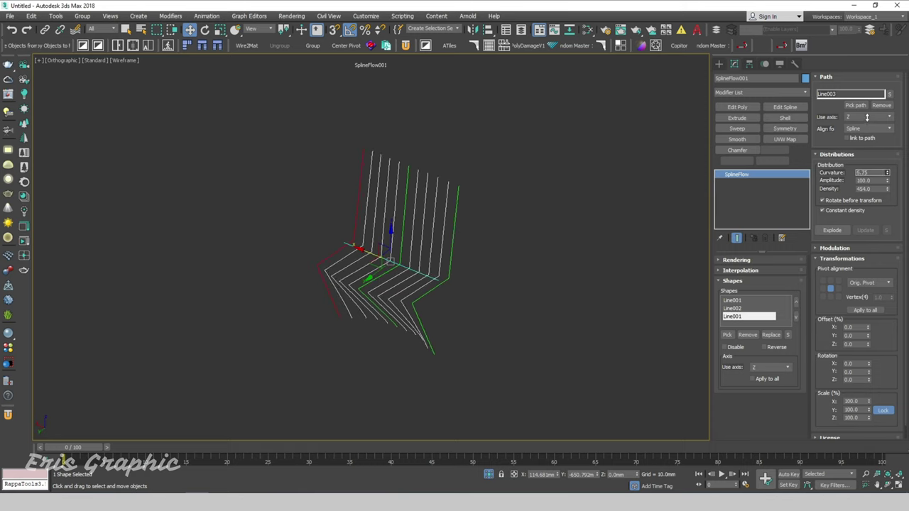
pyautogui.moveTo(864, 133); pyautogui.dragTo(864, 136)
pyautogui.moveTo(480, 245)
pyautogui.keyDown('alt'); pyautogui.mouseDown(button='middle')
pyautogui.moveTo(553, 194)
pyautogui.moveTo(556, 243)
pyautogui.moveTo(485, 215)
pyautogui.mouseUp(button='middle'); pyautogui.keyUp('alt')
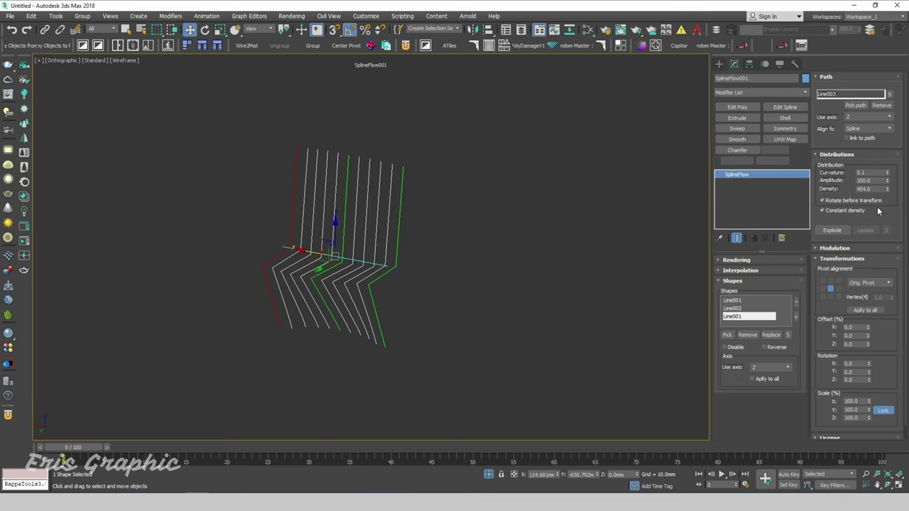
pyautogui.moveTo(886, 172); pyautogui.dragTo(469, 260)
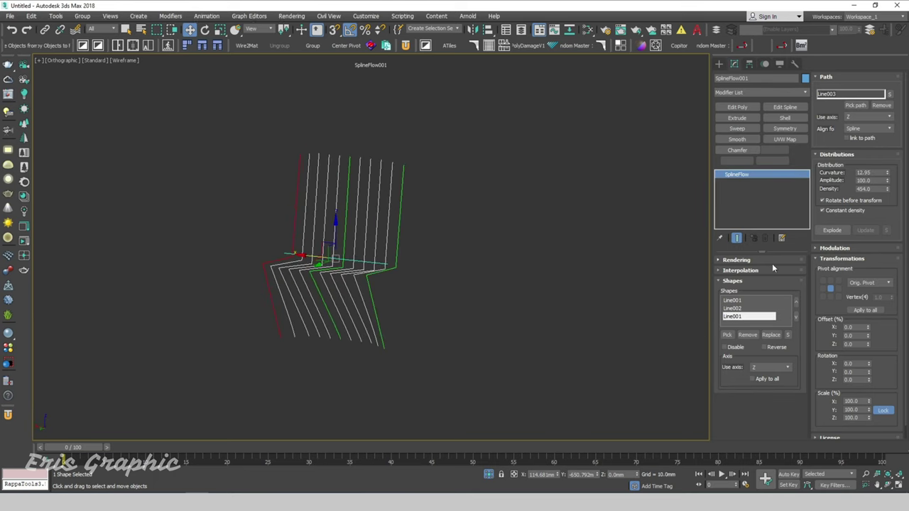
pyautogui.moveTo(888, 183)
pyautogui.mouseDown()
pyautogui.moveTo(867, 157)
pyautogui.moveTo(859, 234)
pyautogui.mouseUp()
pyautogui.click(462, 281)
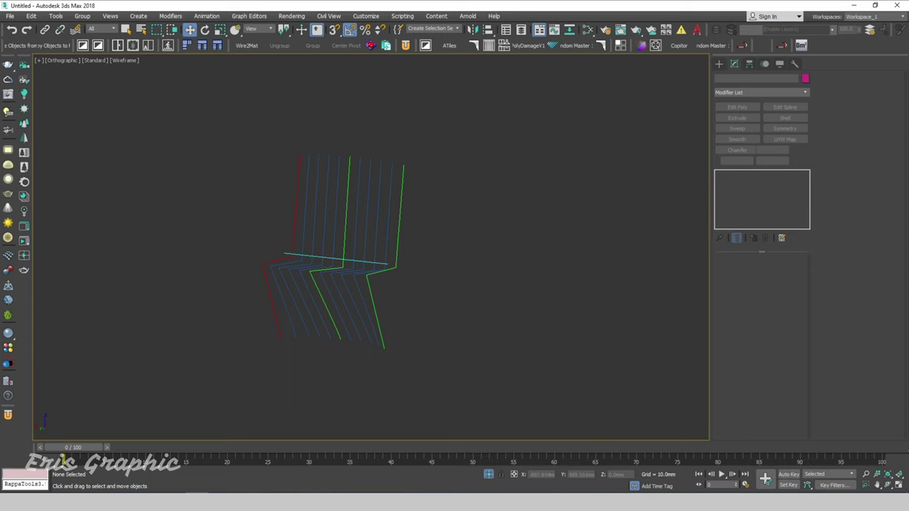
# Unhide the profile lines and fillet two corners of the white profile line
pyautogui.rightClick(492, 262)
pyautogui.click(515, 213)
pyautogui.scroll(2, 338, 277)
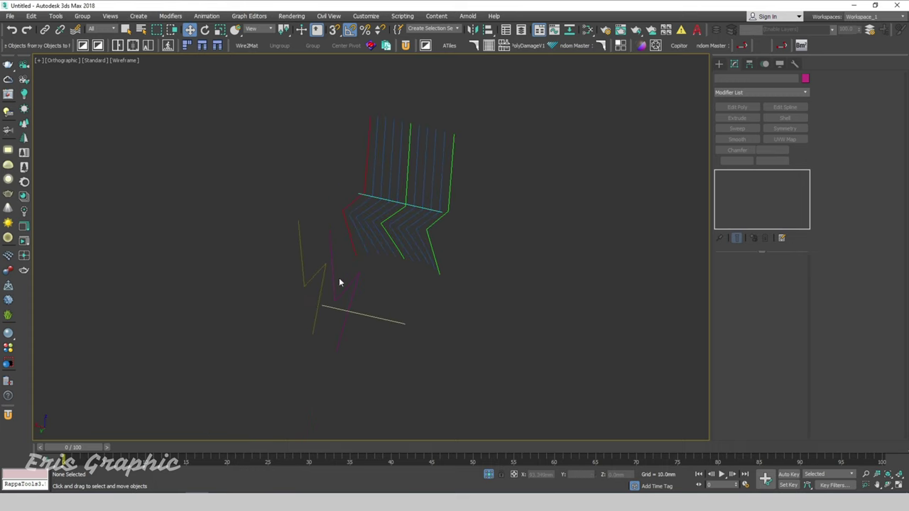
pyautogui.click(355, 279)
pyautogui.click(749, 297)
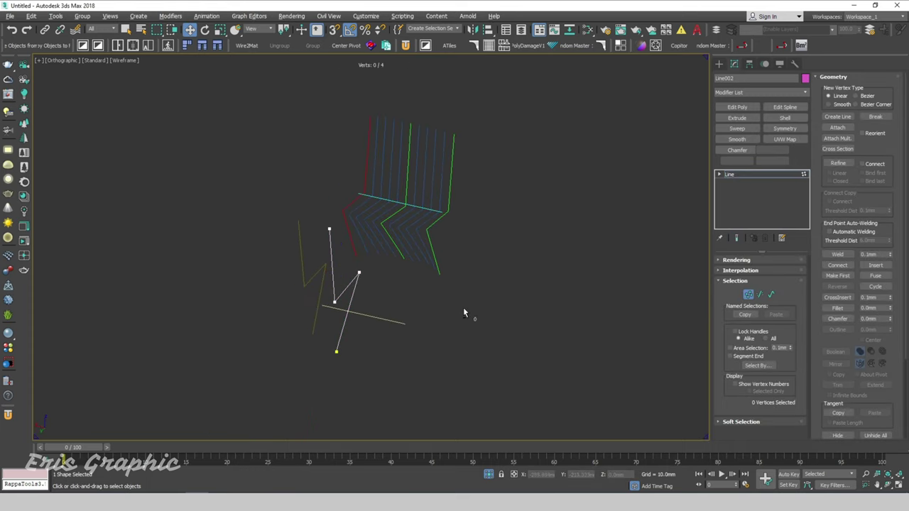
pyautogui.keyDown('alt'); pyautogui.moveTo(463, 307); pyautogui.dragTo(373, 270, button='middle'); pyautogui.keyUp('alt')
pyautogui.click(370, 279)
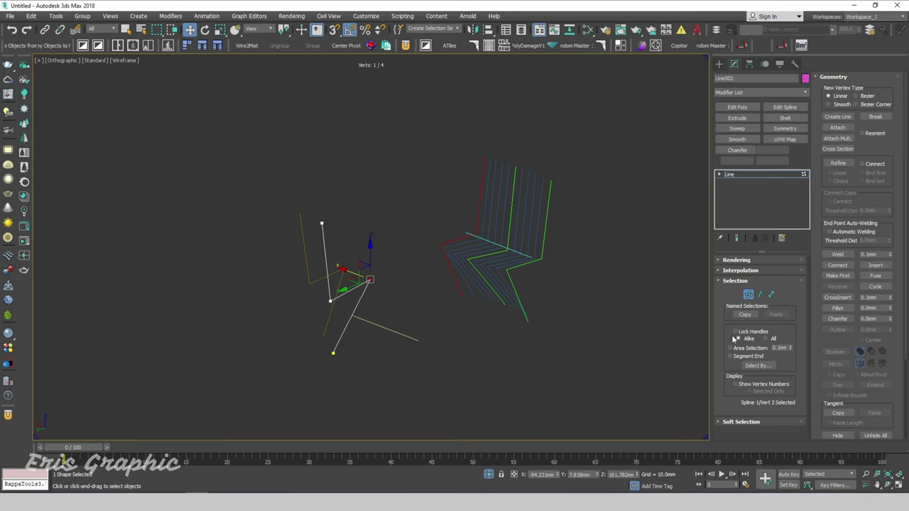
pyautogui.click(838, 308)
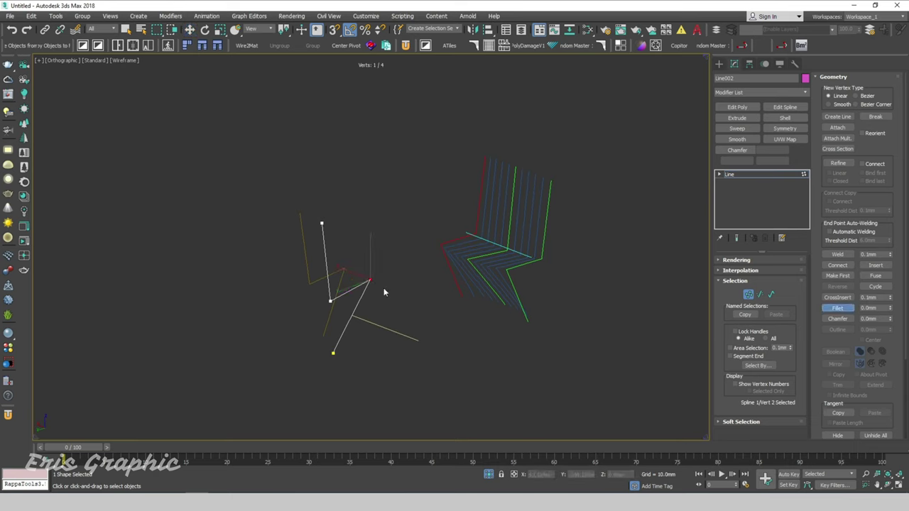
pyautogui.moveTo(370, 277); pyautogui.dragTo(368, 274)
pyautogui.moveTo(330, 301); pyautogui.dragTo(340, 283)
pyautogui.click(838, 310)
pyautogui.press('w')
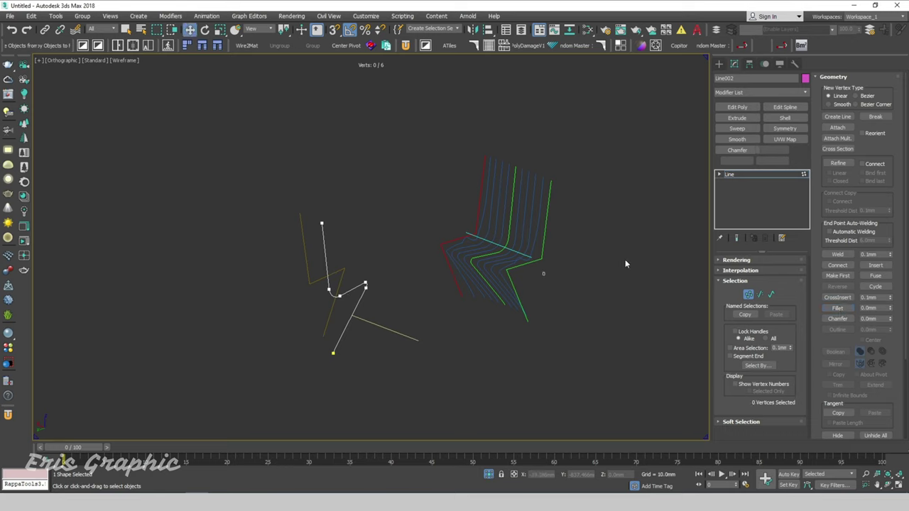
# Fillet the seat corner vertex of Line001 into a smooth arc
pyautogui.click(719, 63)
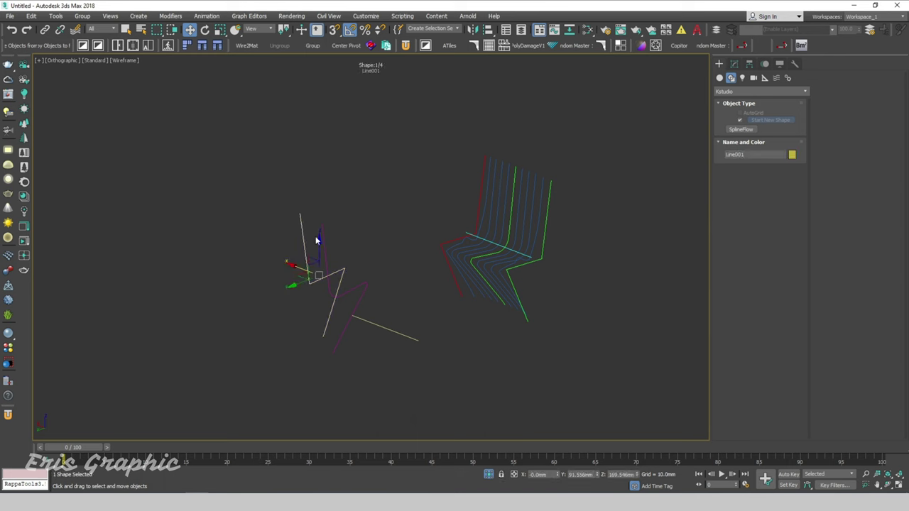
pyautogui.click(734, 64)
pyautogui.click(748, 294)
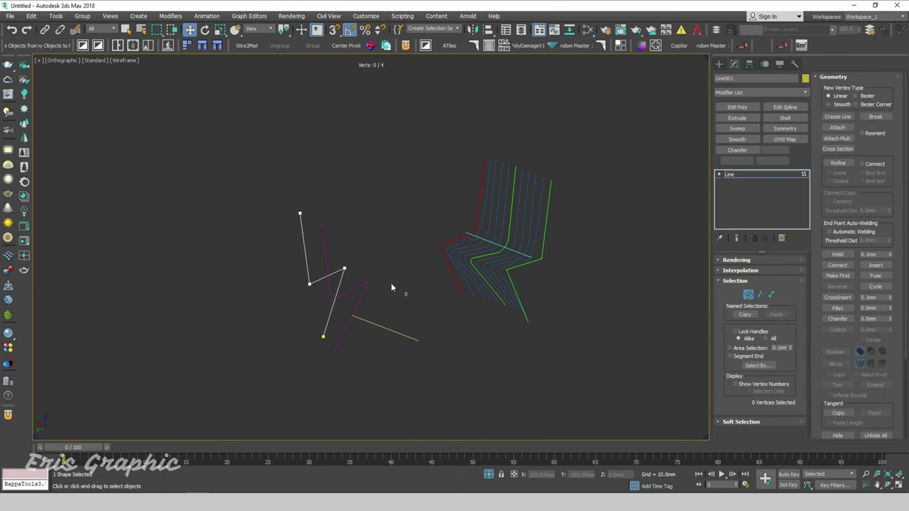
pyautogui.moveTo(295, 270)
pyautogui.mouseDown()
pyautogui.moveTo(330, 303)
pyautogui.moveTo(333, 279)
pyautogui.mouseUp()
pyautogui.click(838, 307)
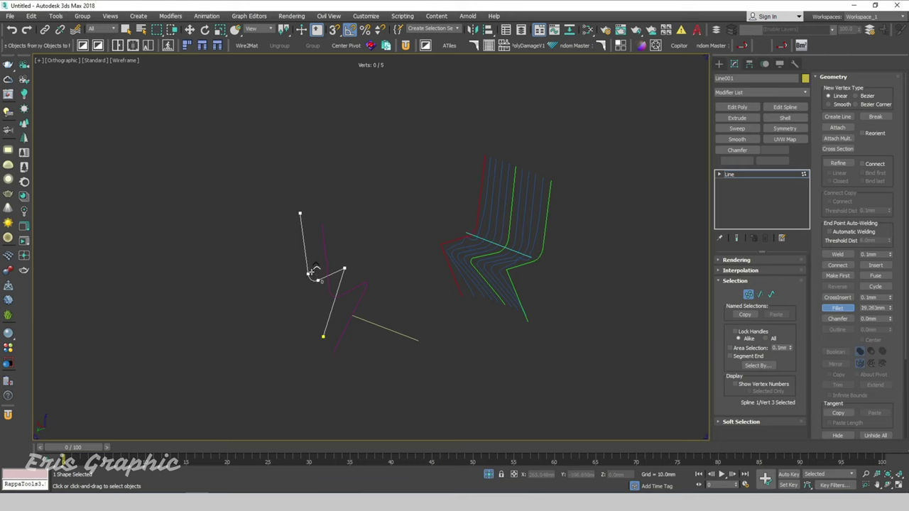
pyautogui.click(343, 270)
pyautogui.moveTo(342, 271); pyautogui.dragTo(345, 261)
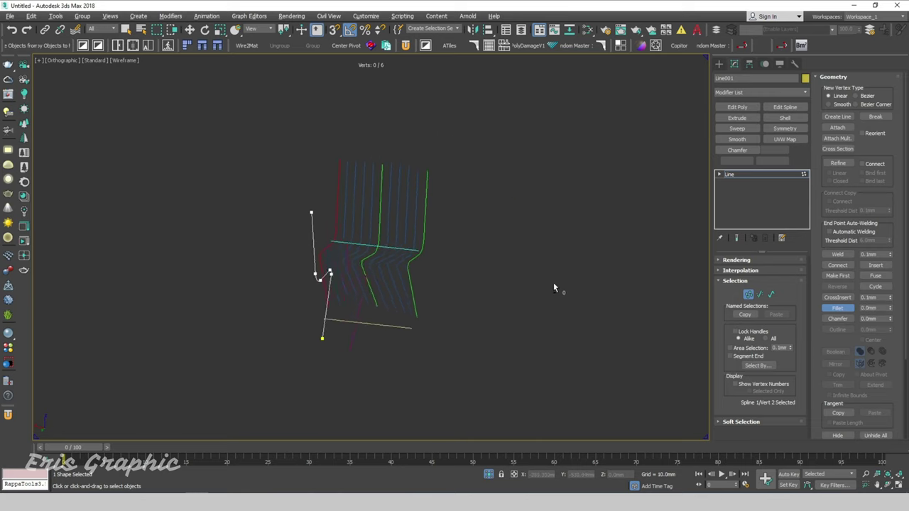
pyautogui.press('w')
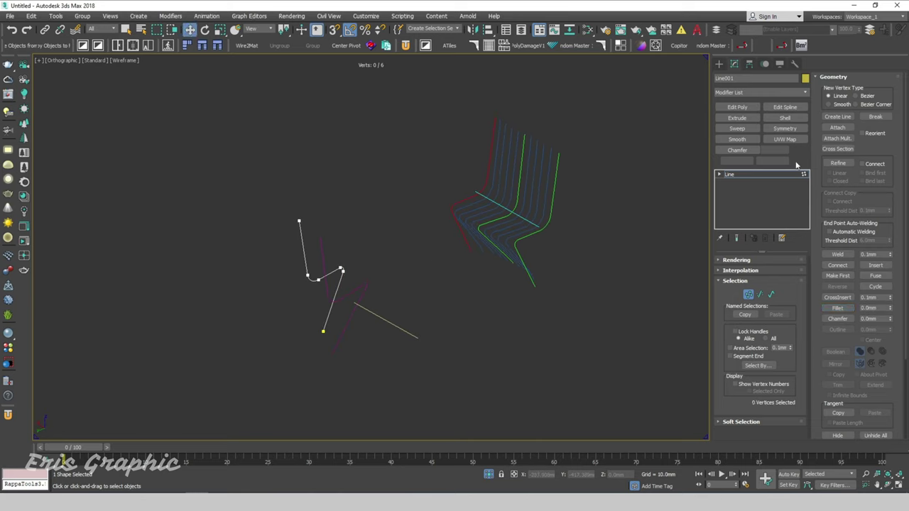
# Deselect the profile line and reselect the SplineFlow001 chair
pyautogui.click(598, 152)
pyautogui.scroll(3, 598, 152)
pyautogui.moveTo(544, 166); pyautogui.dragTo(446, 184)
pyautogui.moveTo(446, 184)
pyautogui.keyDown('alt'); pyautogui.mouseDown(button='middle')
pyautogui.moveTo(563, 189)
pyautogui.moveTo(535, 194)
pyautogui.moveTo(512, 181)
pyautogui.moveTo(513, 190)
pyautogui.mouseUp(button='middle'); pyautogui.keyUp('alt')
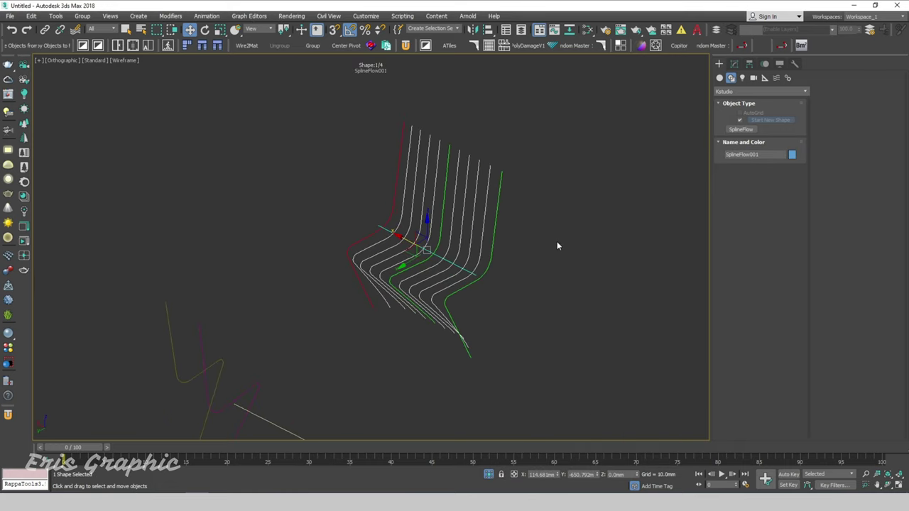
# Set the SplineFlow Density of the chair to 1000
pyautogui.click(734, 63)
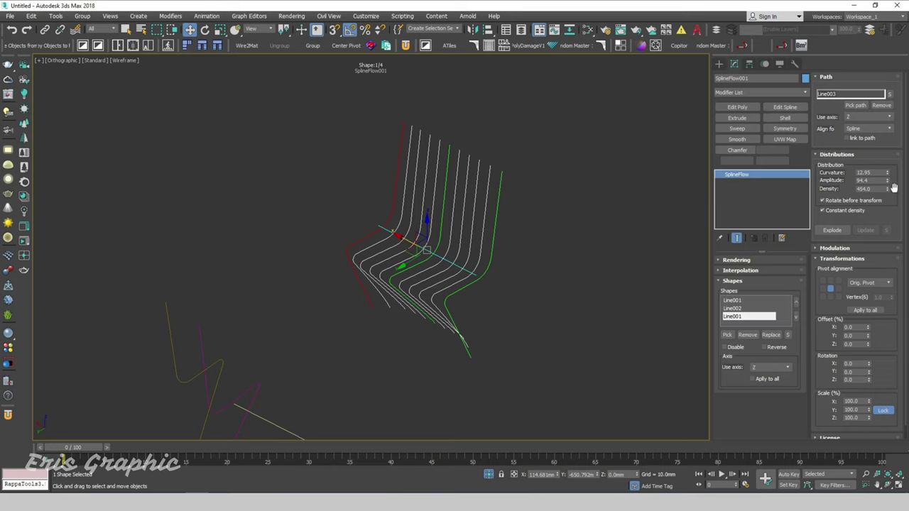
pyautogui.moveTo(880, 190); pyautogui.dragTo(829, 187)
pyautogui.write('1000')
pyautogui.press('Return')
# Display the deselected chair shaded with edged faces (F3, F4)
pyautogui.click(528, 203)
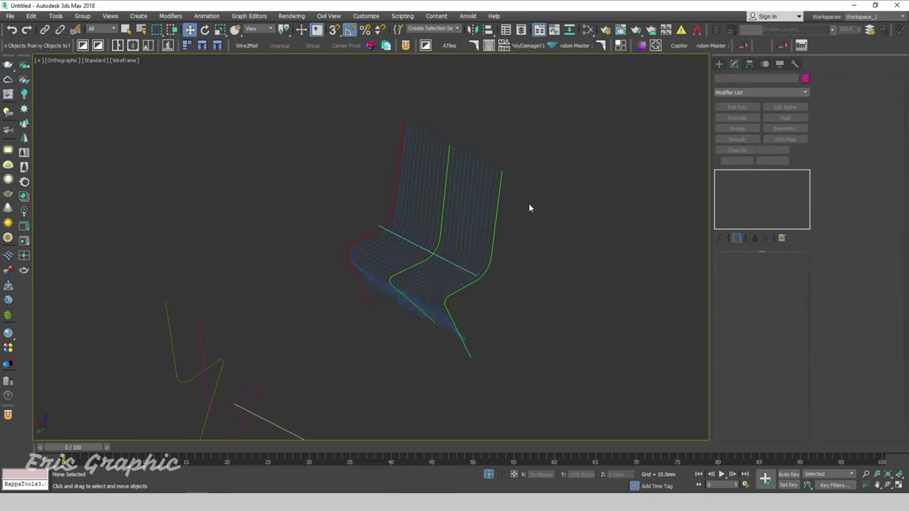
pyautogui.moveTo(529, 203)
pyautogui.keyDown('alt'); pyautogui.mouseDown(button='middle')
pyautogui.moveTo(546, 301)
pyautogui.moveTo(572, 248)
pyautogui.moveTo(564, 193)
pyautogui.mouseUp(button='middle'); pyautogui.keyUp('alt')
pyautogui.press('F3')
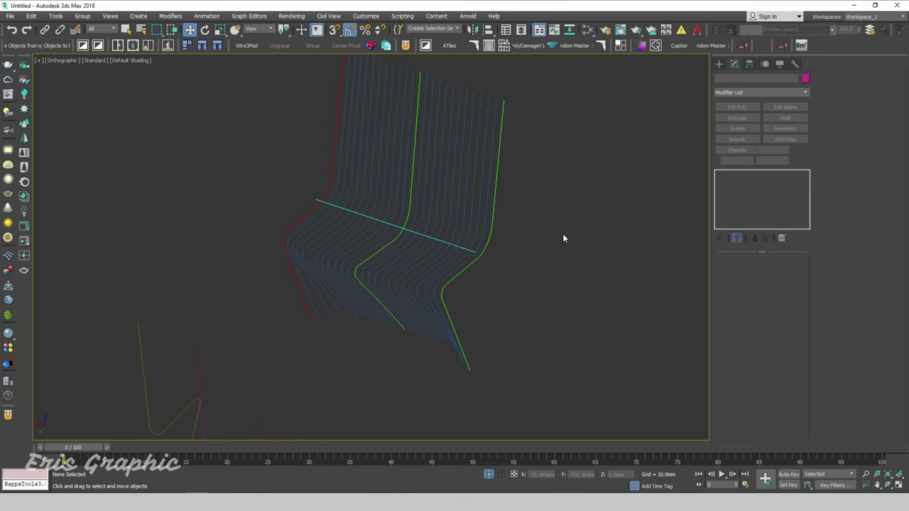
pyautogui.keyDown('alt'); pyautogui.moveTo(563, 238); pyautogui.dragTo(571, 223, button='middle'); pyautogui.keyUp('alt')
pyautogui.press('F4')
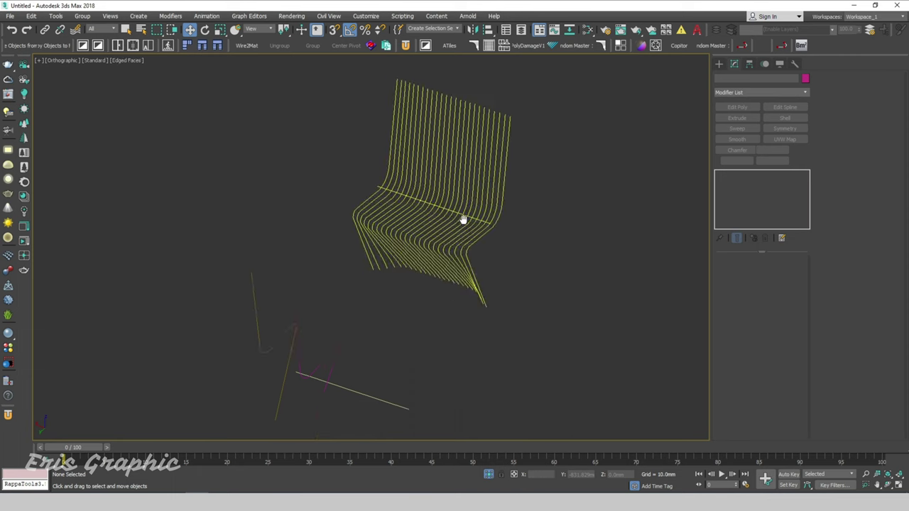
pyautogui.moveTo(462, 220)
pyautogui.keyDown('alt'); pyautogui.mouseDown(button='middle')
pyautogui.moveTo(392, 327)
pyautogui.moveTo(345, 298)
pyautogui.mouseUp(button='middle'); pyautogui.keyUp('alt')
# Raise four corner vertices of Line002 along Z in Vertex mode
pyautogui.click(326, 284)
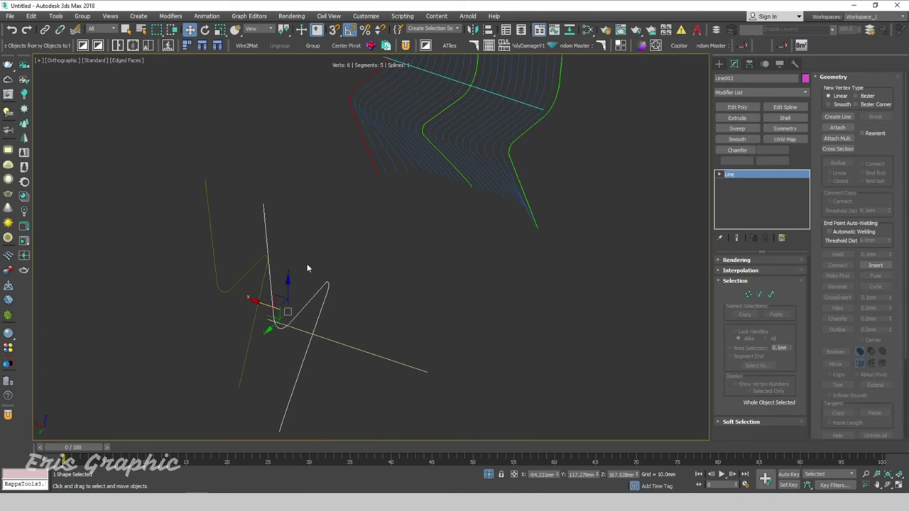
pyautogui.click(748, 294)
pyautogui.moveTo(471, 308)
pyautogui.keyDown('alt'); pyautogui.mouseDown(button='middle')
pyautogui.moveTo(379, 300)
pyautogui.moveTo(399, 291)
pyautogui.moveTo(208, 286)
pyautogui.mouseUp(button='middle'); pyautogui.keyUp('alt')
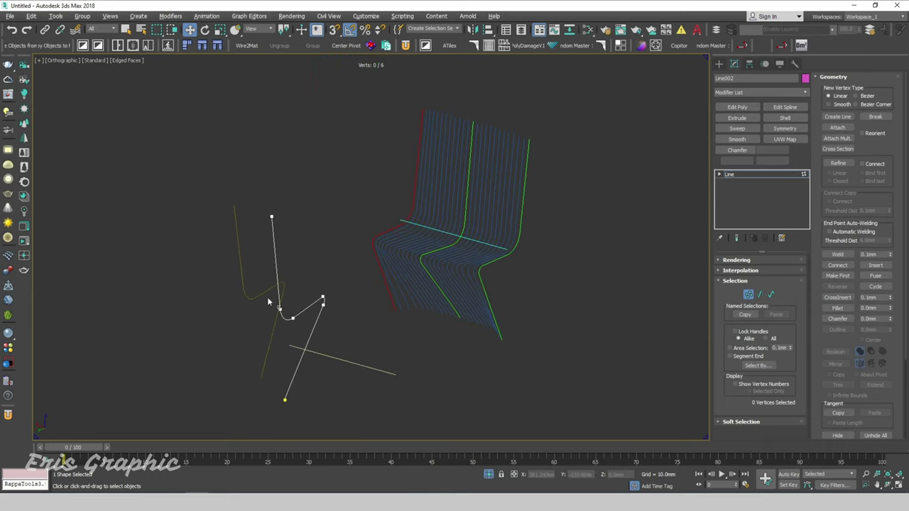
pyautogui.moveTo(260, 280); pyautogui.dragTo(352, 345)
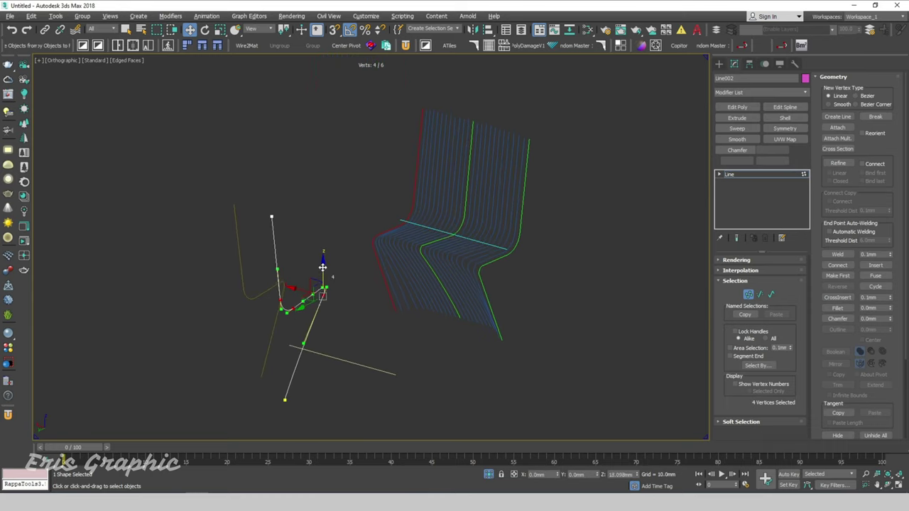
pyautogui.moveTo(322, 267); pyautogui.dragTo(327, 291)
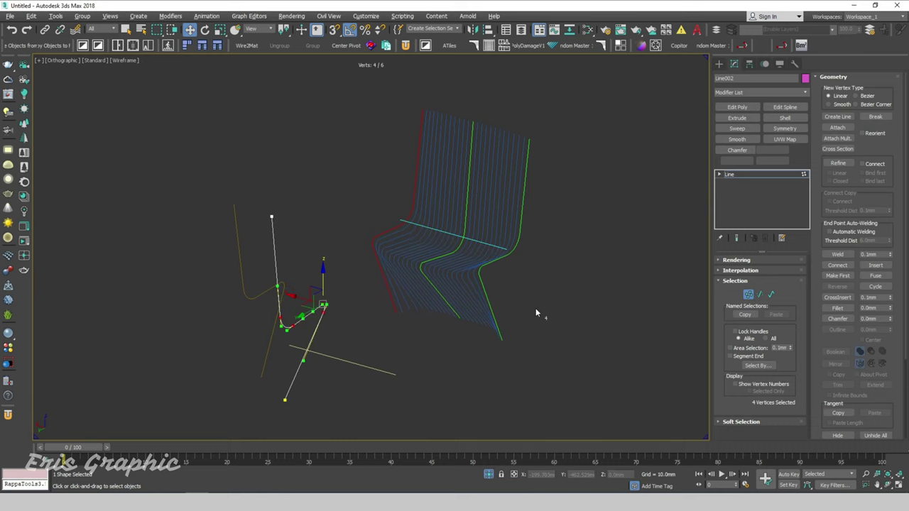
# Move Line002's bottom vertex slightly along Y
pyautogui.scroll(2, 558, 277)
pyautogui.moveTo(564, 270)
pyautogui.keyDown('alt'); pyautogui.mouseDown(button='middle')
pyautogui.moveTo(438, 257)
pyautogui.moveTo(459, 321)
pyautogui.moveTo(475, 324)
pyautogui.moveTo(495, 320)
pyautogui.moveTo(420, 298)
pyautogui.moveTo(428, 295)
pyautogui.moveTo(432, 256)
pyautogui.moveTo(319, 400)
pyautogui.moveTo(238, 362)
pyautogui.mouseUp(button='middle'); pyautogui.keyUp('alt')
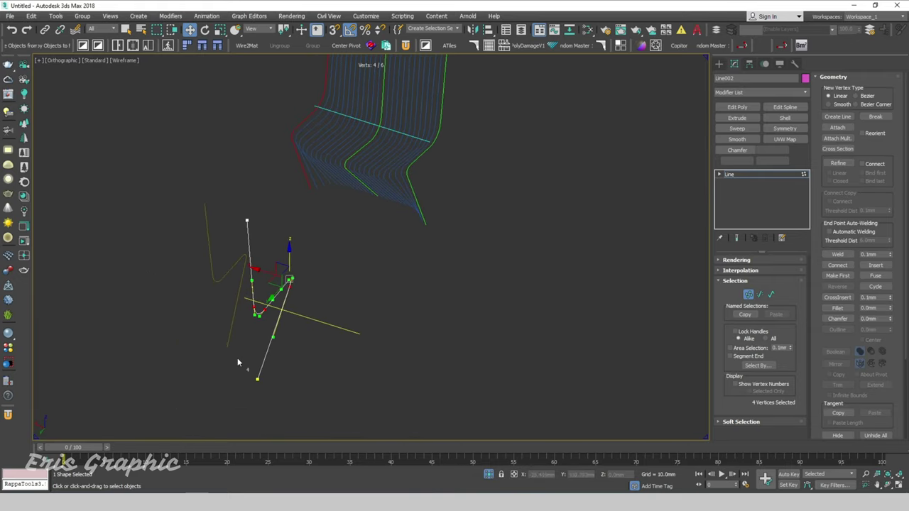
pyautogui.click(257, 378)
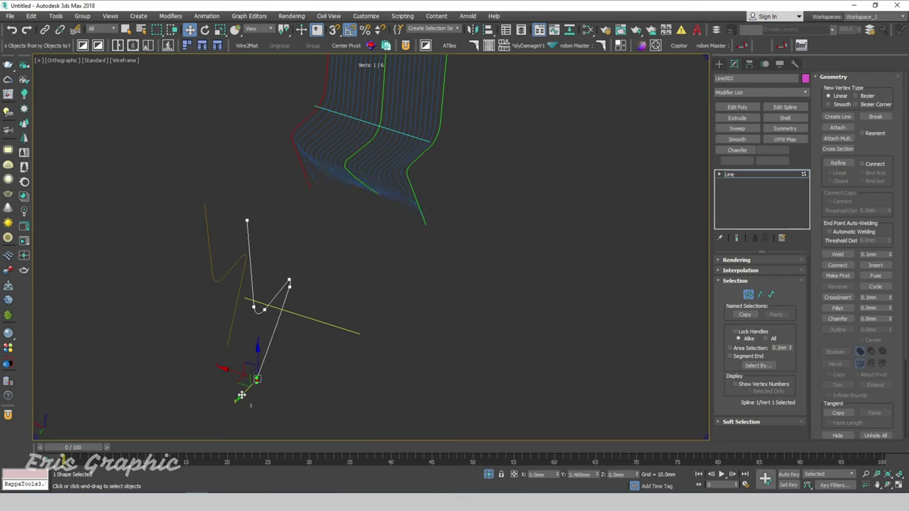
pyautogui.moveTo(241, 395)
pyautogui.mouseDown()
pyautogui.moveTo(248, 384)
pyautogui.moveTo(238, 386)
pyautogui.mouseUp()
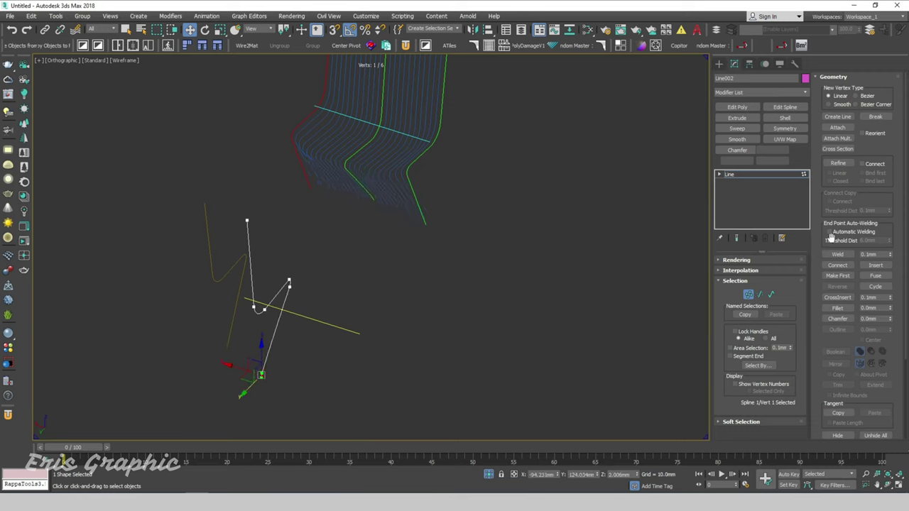
pyautogui.click(718, 64)
# Select the SplineFlow001 chair and bring up its modifier settings
pyautogui.click(611, 131)
pyautogui.scroll(2, 507, 247)
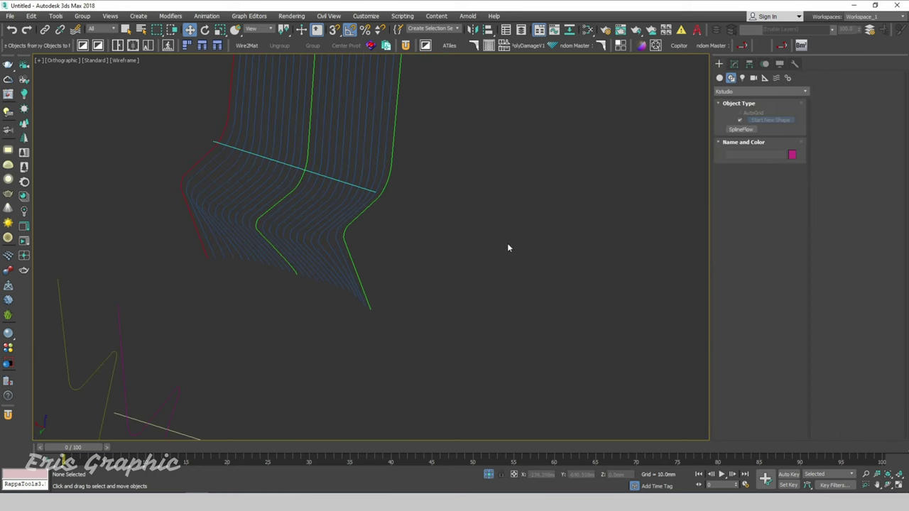
pyautogui.click(324, 142)
pyautogui.moveTo(325, 142)
pyautogui.keyDown('alt'); pyautogui.mouseDown(button='middle')
pyautogui.moveTo(521, 203)
pyautogui.moveTo(369, 146)
pyautogui.moveTo(431, 180)
pyautogui.mouseUp(button='middle'); pyautogui.keyUp('alt')
pyautogui.moveTo(487, 152); pyautogui.dragTo(407, 125)
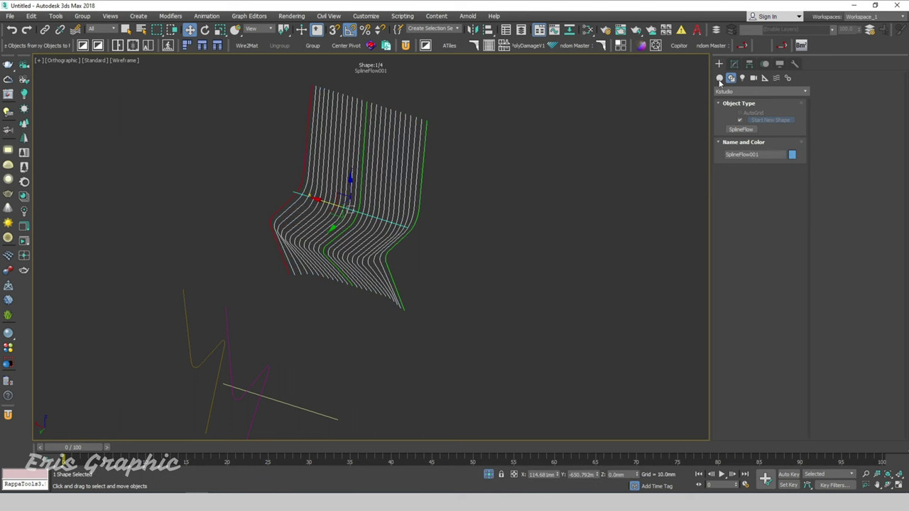
pyautogui.click(734, 64)
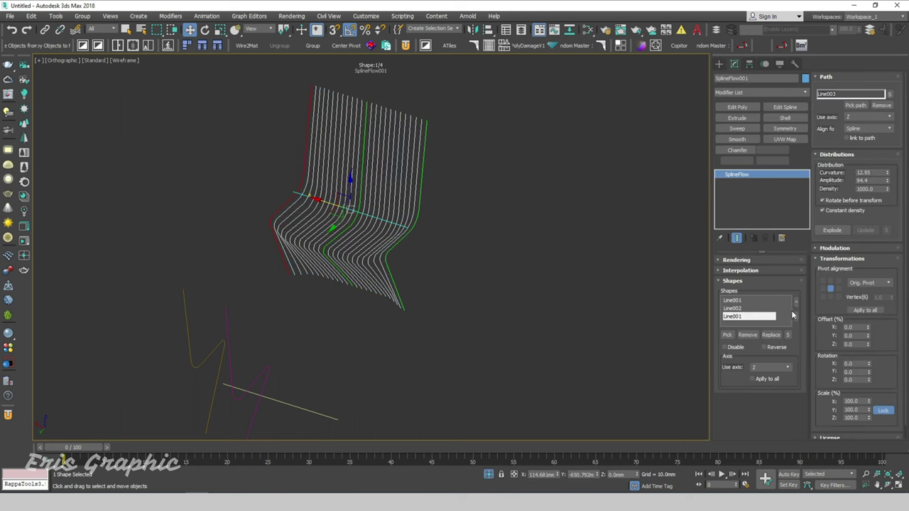
pyautogui.click(566, 261)
pyautogui.moveTo(470, 250); pyautogui.dragTo(294, 168)
pyautogui.moveTo(477, 223)
pyautogui.keyDown('alt'); pyautogui.mouseDown(button='middle')
pyautogui.moveTo(524, 285)
pyautogui.moveTo(478, 277)
pyautogui.mouseUp(button='middle'); pyautogui.keyUp('alt')
# Pick SplineFlow in the stack and add a Sweep with a 6.0 by 4.0mm Angle section
pyautogui.click(524, 279)
pyautogui.moveTo(478, 278); pyautogui.dragTo(337, 210)
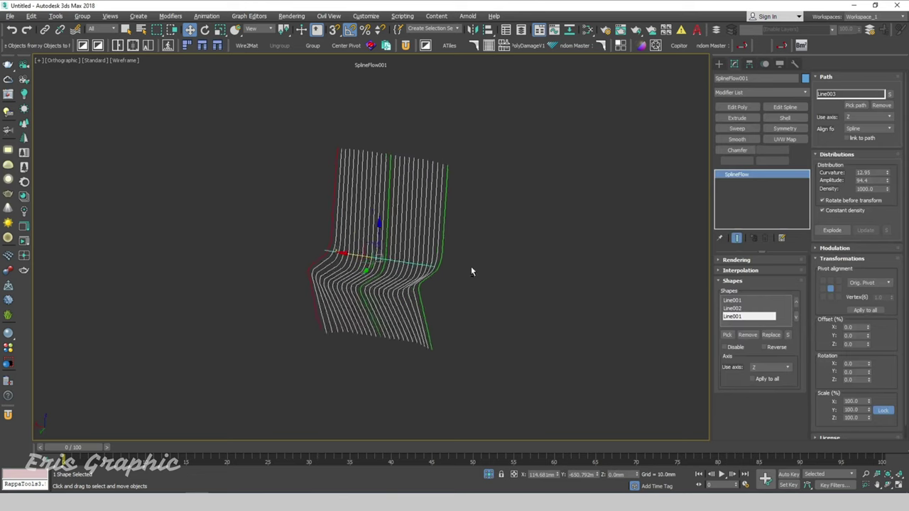
pyautogui.moveTo(471, 271)
pyautogui.keyDown('alt'); pyautogui.mouseDown(button='middle')
pyautogui.moveTo(489, 247)
pyautogui.moveTo(462, 274)
pyautogui.mouseUp(button='middle'); pyautogui.keyUp('alt')
pyautogui.click(597, 230)
pyautogui.moveTo(597, 230)
pyautogui.keyDown('alt'); pyautogui.mouseDown(button='middle')
pyautogui.moveTo(519, 265)
pyautogui.moveTo(456, 234)
pyautogui.mouseUp(button='middle'); pyautogui.keyUp('alt')
pyautogui.moveTo(456, 234); pyautogui.dragTo(355, 209)
pyautogui.click(756, 175)
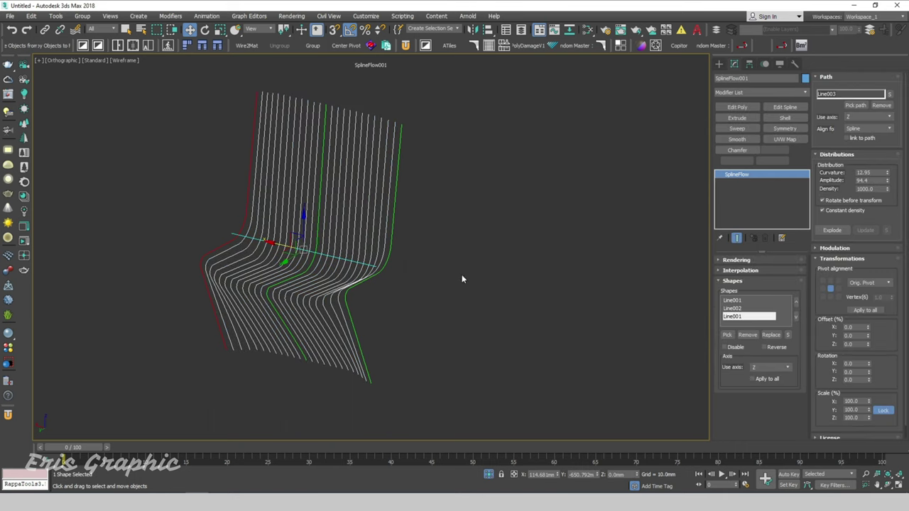
pyautogui.moveTo(461, 279); pyautogui.dragTo(500, 266, button='middle')
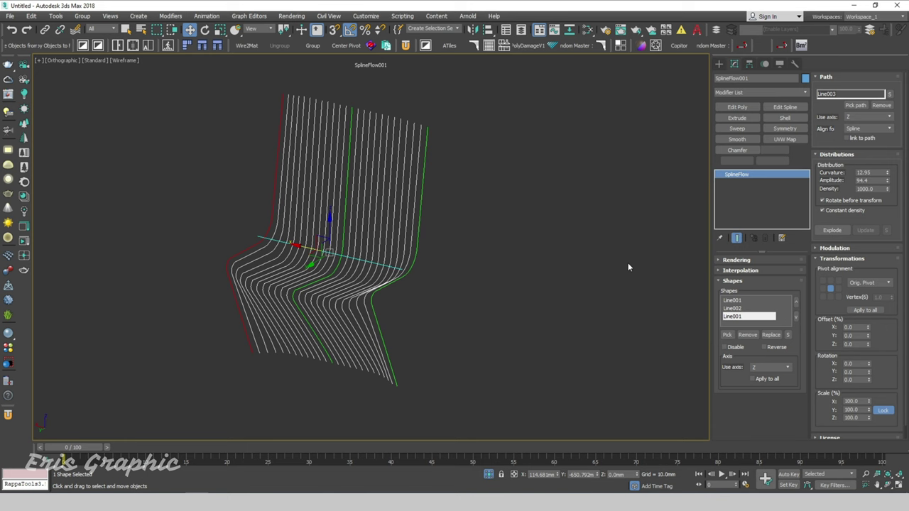
pyautogui.click(737, 129)
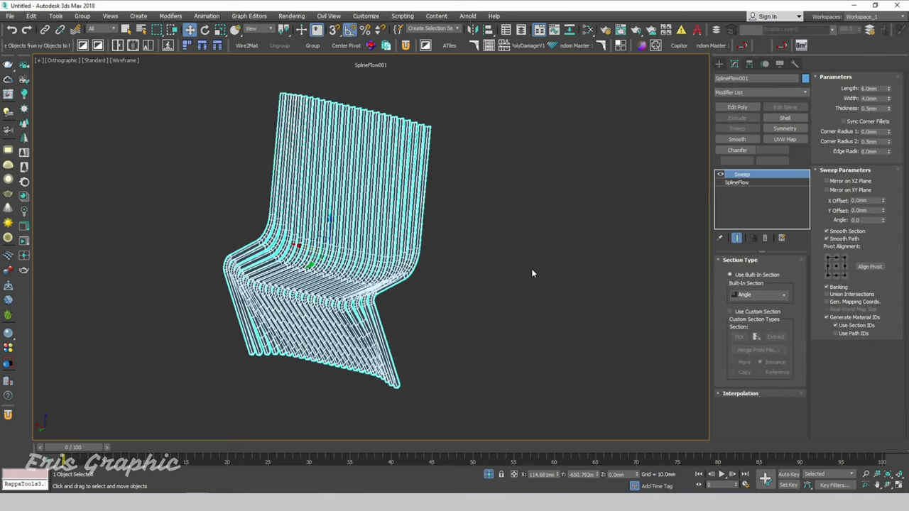
# Switch the viewport to shaded display with edged faces (F3, F4)
pyautogui.click(522, 284)
pyautogui.hotkey('ctrl', 'z')
pyautogui.click(490, 217)
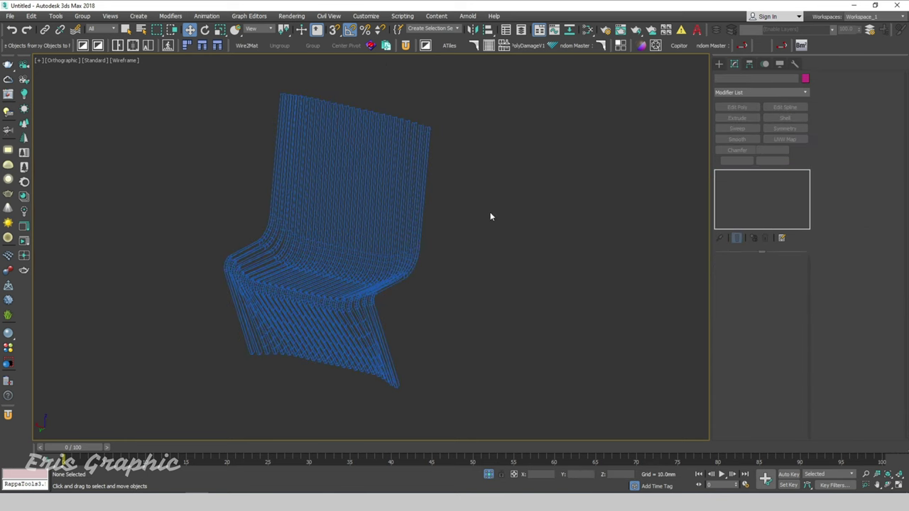
pyautogui.press('F3')
pyautogui.press('F4')
pyautogui.scroll(5, 483, 278)
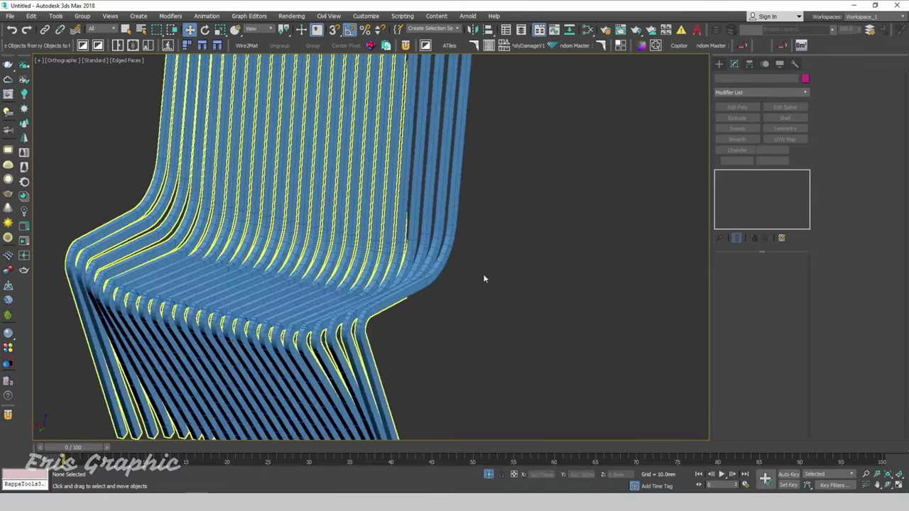
pyautogui.scroll(-5, 482, 279)
pyautogui.click(294, 229)
pyautogui.moveTo(294, 230)
pyautogui.keyDown('alt'); pyautogui.mouseDown(button='middle')
pyautogui.moveTo(294, 244)
pyautogui.moveTo(377, 268)
pyautogui.moveTo(528, 291)
pyautogui.moveTo(362, 212)
pyautogui.moveTo(452, 238)
pyautogui.moveTo(493, 234)
pyautogui.moveTo(490, 260)
pyautogui.moveTo(456, 213)
pyautogui.mouseUp(button='middle'); pyautogui.keyUp('alt')
pyautogui.click(495, 288)
pyautogui.hotkey('ctrl', 'z')
pyautogui.click(493, 235)
pyautogui.hotkey('ctrl', 'z')
pyautogui.scroll(-2, 462, 242)
pyautogui.click(426, 233)
pyautogui.scroll(2, 426, 234)
# Unhide the guide splines and pick Line001's bottom vertex in Vertex mode
pyautogui.rightClick(443, 191)
pyautogui.click(470, 178)
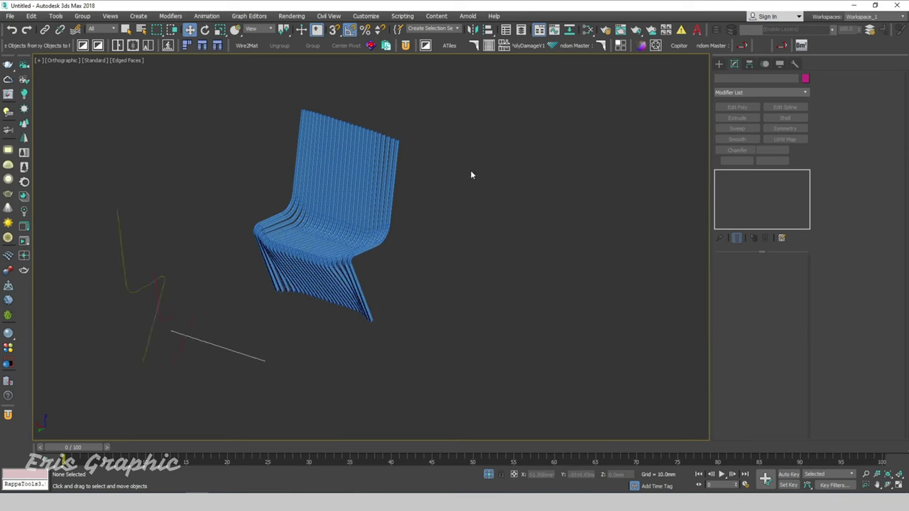
pyautogui.moveTo(470, 175); pyautogui.dragTo(537, 145, button='middle')
pyautogui.scroll(2, 261, 325)
pyautogui.scroll(-2, 221, 319)
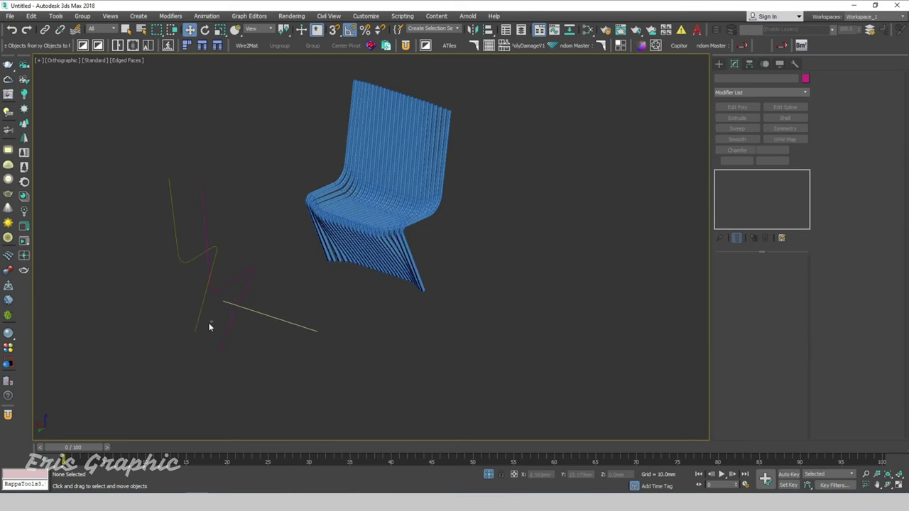
pyautogui.click(197, 325)
pyautogui.click(747, 295)
pyautogui.click(194, 331)
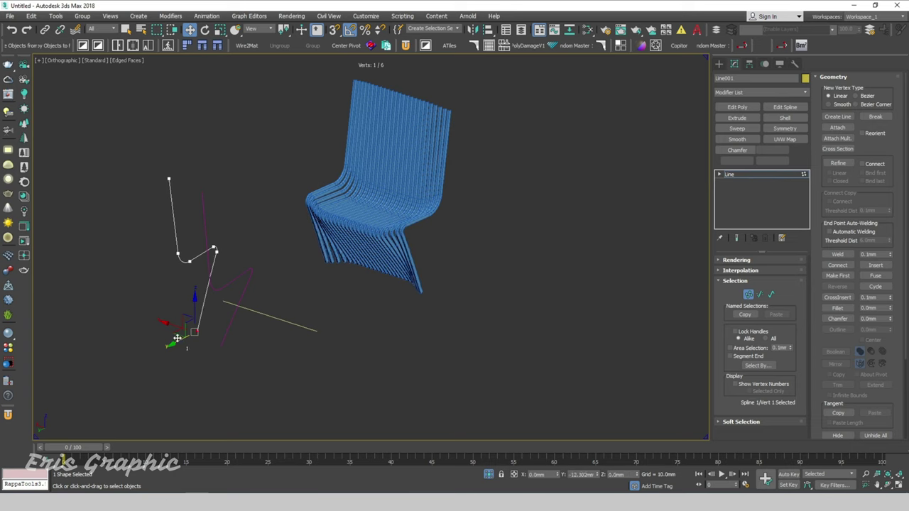
# Deselect Line001 and select the pink Line002 spline in Vertex mode
pyautogui.click(229, 364)
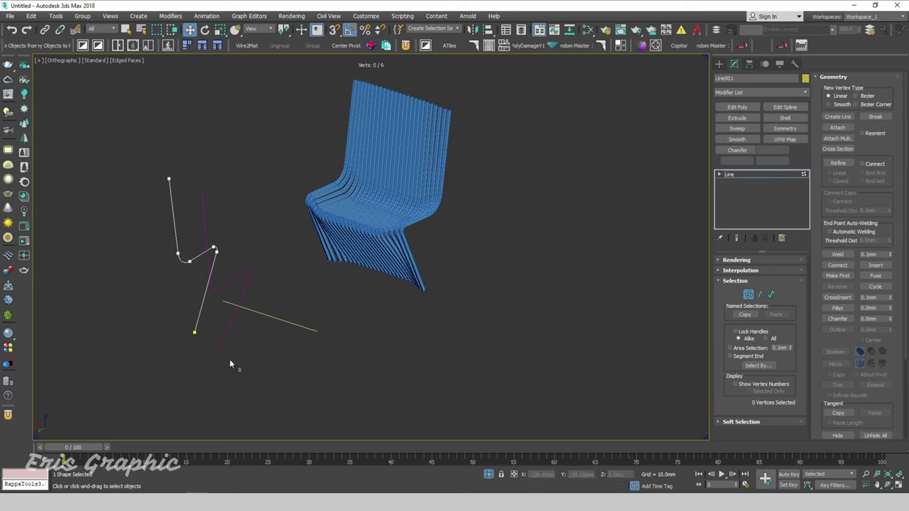
pyautogui.click(719, 64)
pyautogui.click(518, 276)
pyautogui.moveTo(269, 350); pyautogui.dragTo(220, 354)
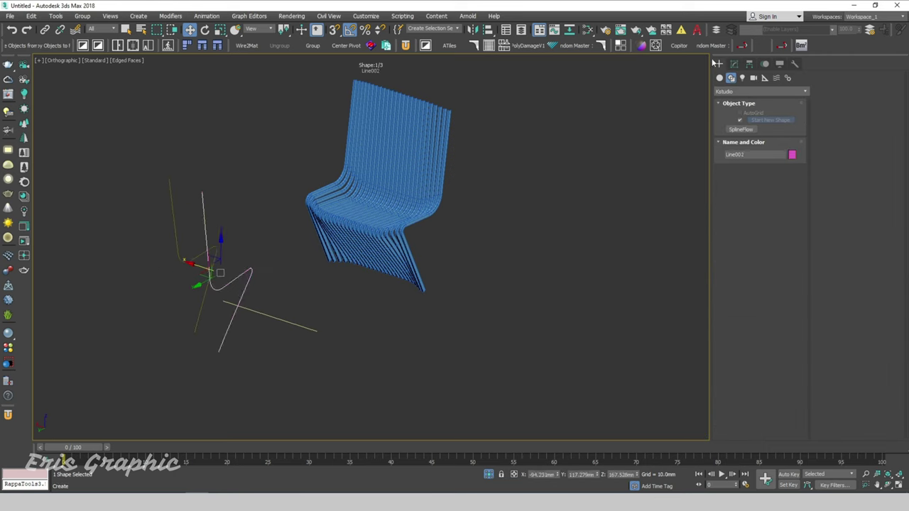
pyautogui.click(734, 63)
pyautogui.click(749, 294)
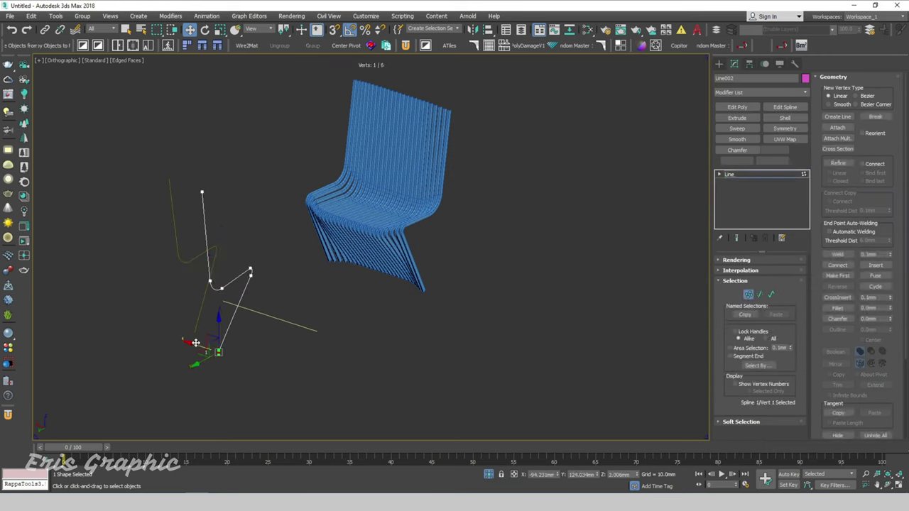
# Nudge Line002's bottom vertex slightly down-left and exit Vertex mode
pyautogui.click(218, 352)
pyautogui.moveTo(190, 370); pyautogui.dragTo(183, 374)
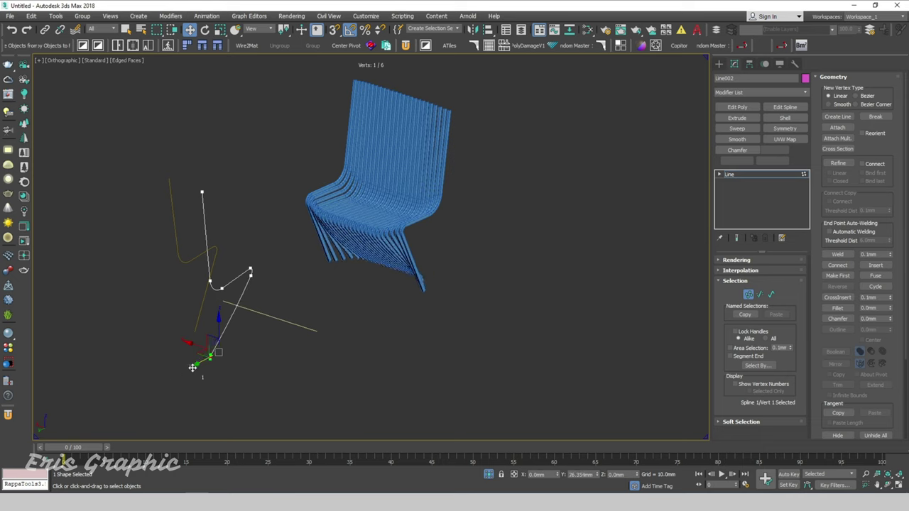
pyautogui.moveTo(246, 353)
pyautogui.keyDown('alt'); pyautogui.mouseDown(button='middle')
pyautogui.moveTo(347, 338)
pyautogui.moveTo(312, 342)
pyautogui.moveTo(302, 359)
pyautogui.moveTo(308, 349)
pyautogui.mouseUp(button='middle'); pyautogui.keyUp('alt')
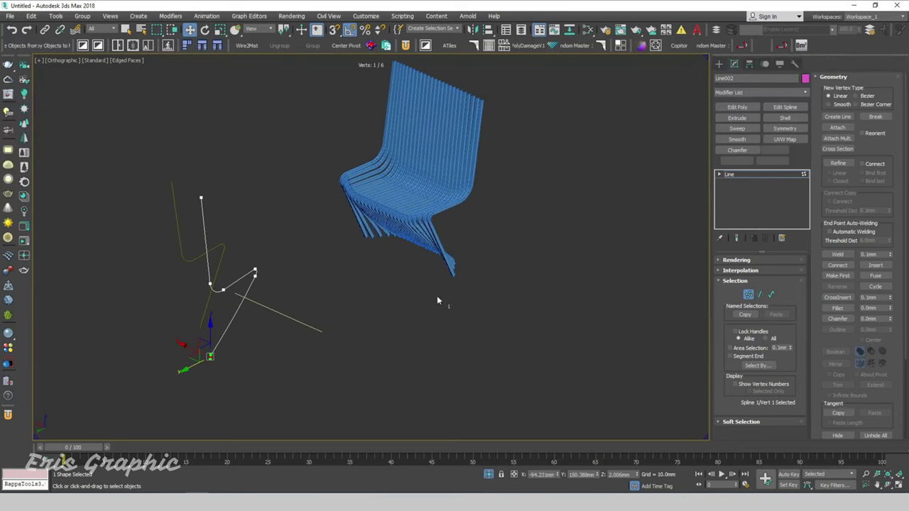
pyautogui.moveTo(397, 304)
pyautogui.keyDown('alt'); pyautogui.mouseDown(button='middle')
pyautogui.moveTo(401, 295)
pyautogui.moveTo(432, 298)
pyautogui.mouseUp(button='middle'); pyautogui.keyUp('alt')
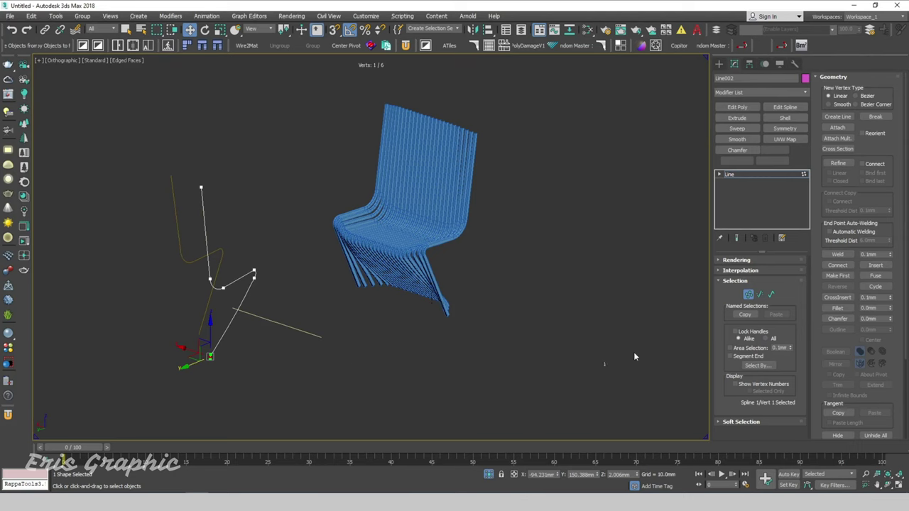
pyautogui.click(747, 294)
pyautogui.click(533, 221)
# Select SplineFlow001 and bring up its SplineFlow settings in the stack
pyautogui.click(434, 198)
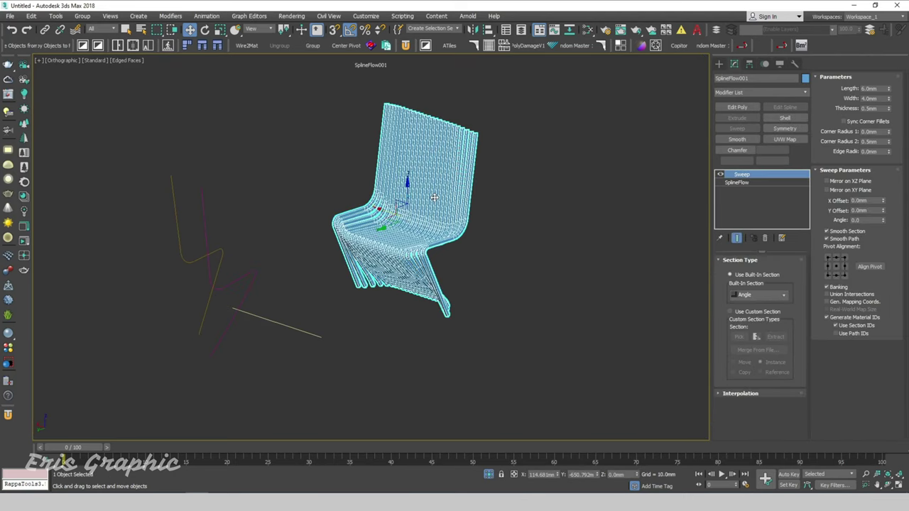
pyautogui.click(492, 200)
pyautogui.click(468, 202)
pyautogui.click(736, 183)
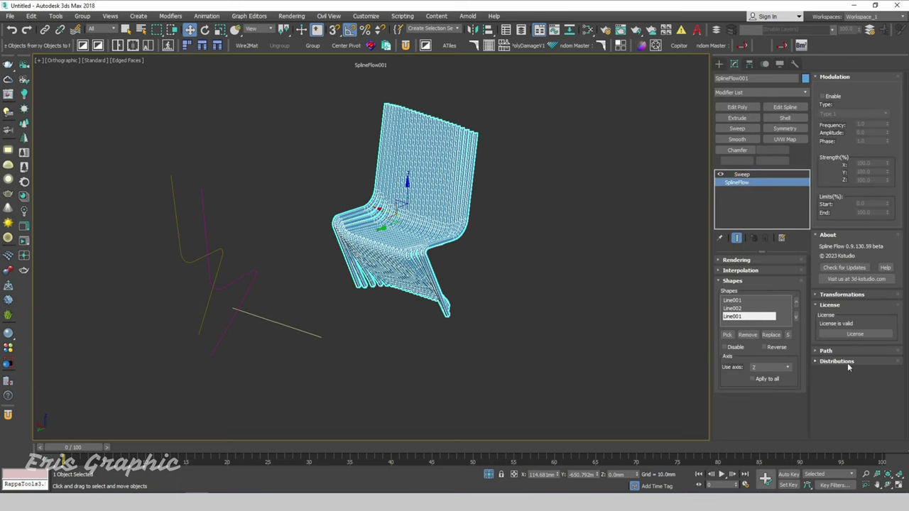
pyautogui.click(624, 245)
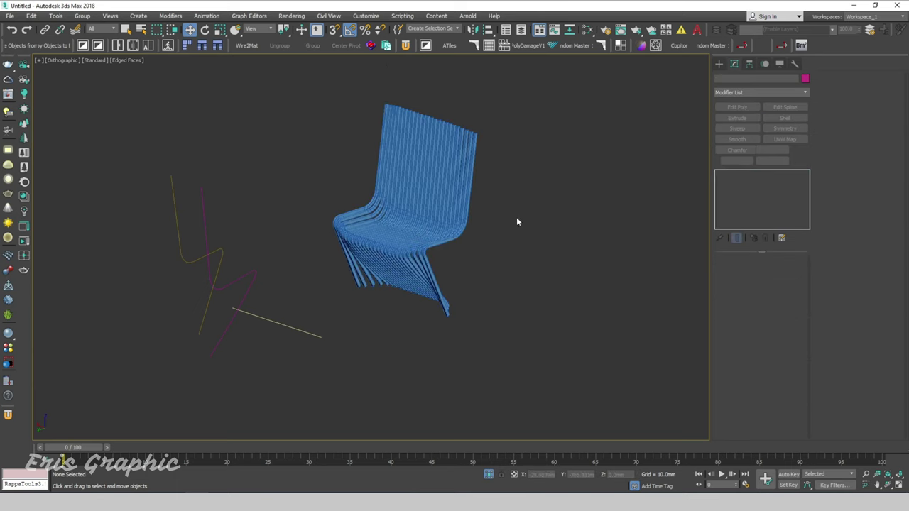
pyautogui.click(438, 174)
pyautogui.click(742, 182)
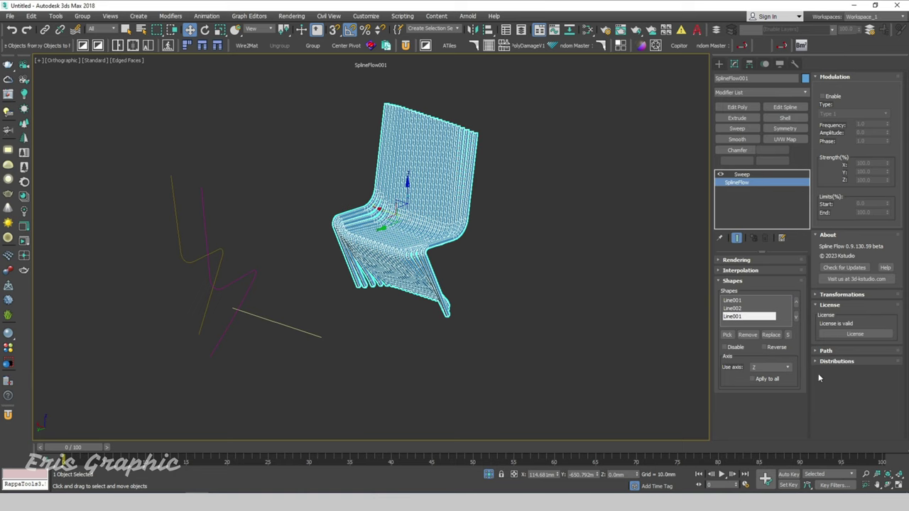
# Set Density to 1500 in the Distributions rollout
pyautogui.click(831, 361)
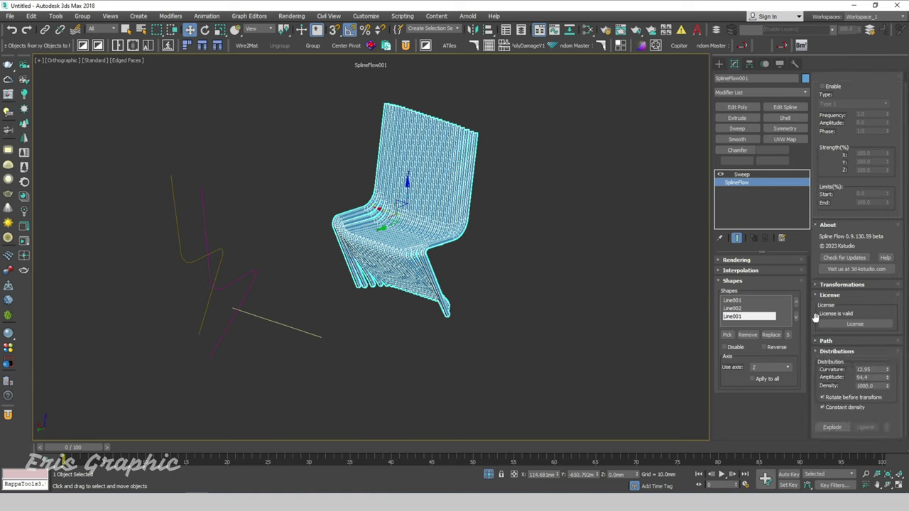
pyautogui.doubleClick(878, 385)
pyautogui.write('1500')
pyautogui.press('Return')
pyautogui.click(581, 310)
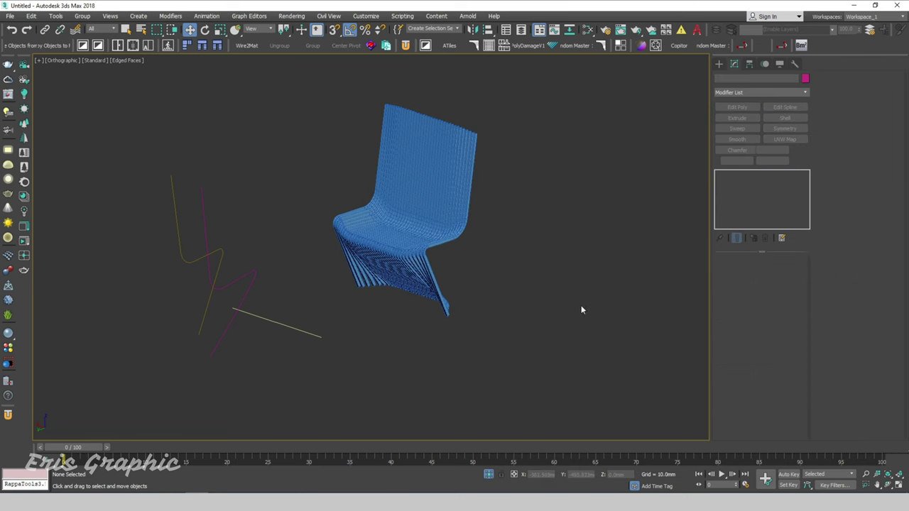
pyautogui.hotkey('ctrl', 'z')
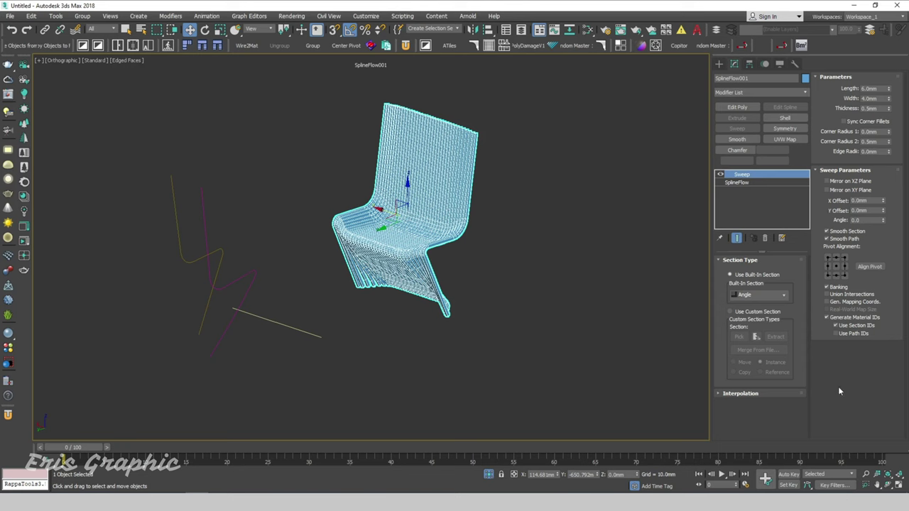
pyautogui.click(563, 223)
pyautogui.hotkey('ctrl', 'z')
# Disable the Sweep, set SplineFlow Curvature to 50, and reselect SplineFlow001
pyautogui.click(720, 175)
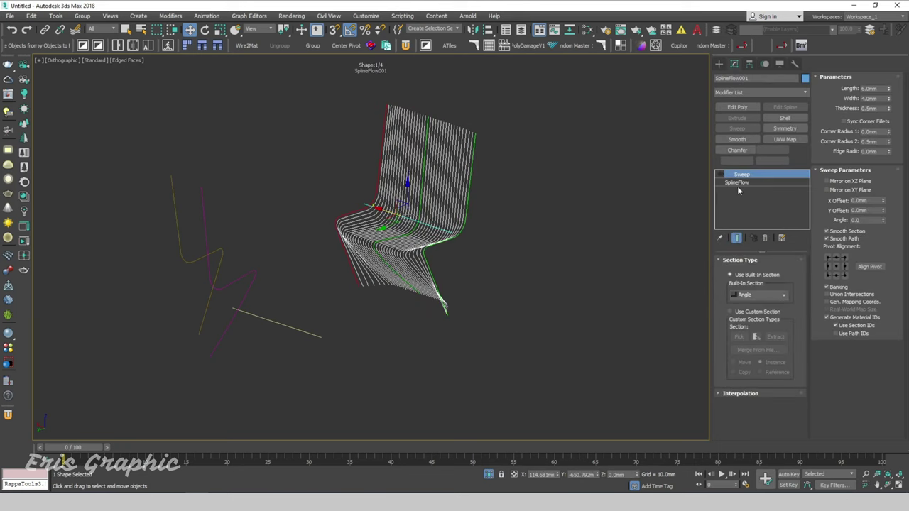
pyautogui.click(737, 184)
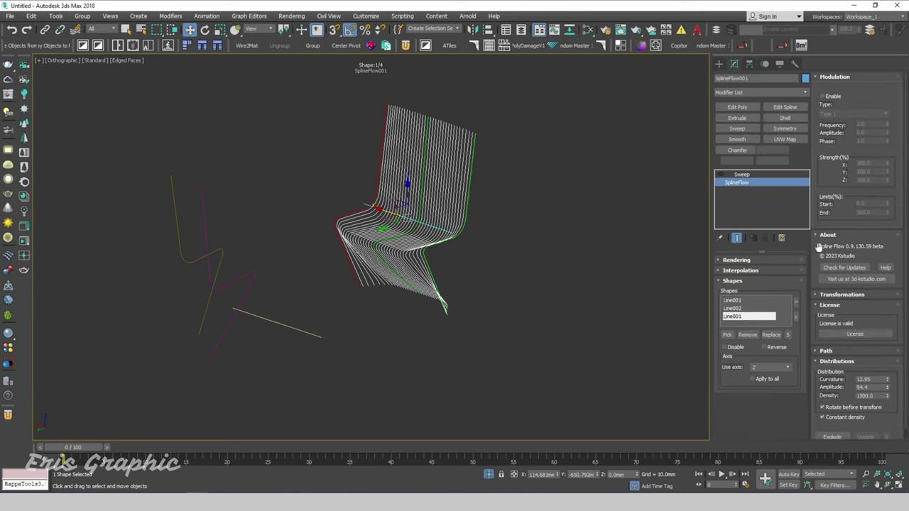
pyautogui.scroll(-1, 837, 177)
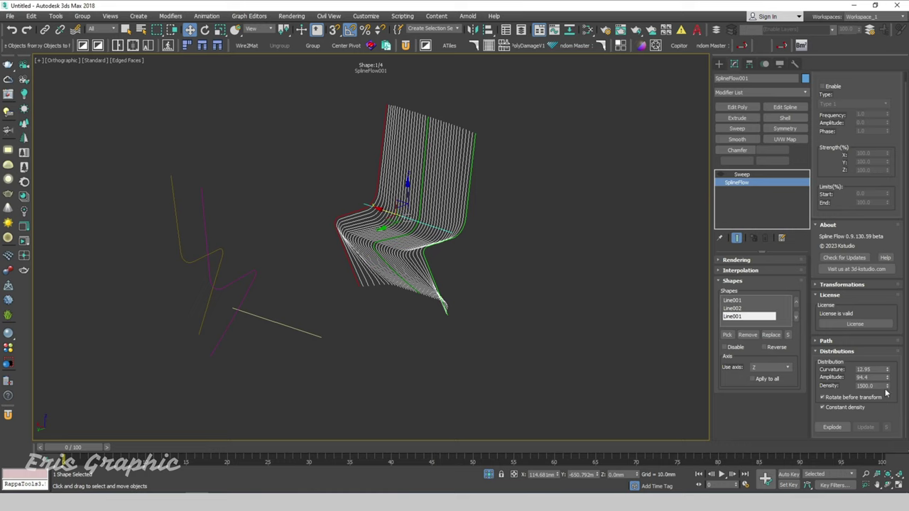
pyautogui.moveTo(882, 370); pyautogui.dragTo(829, 368)
pyautogui.write('50')
pyautogui.press('Return')
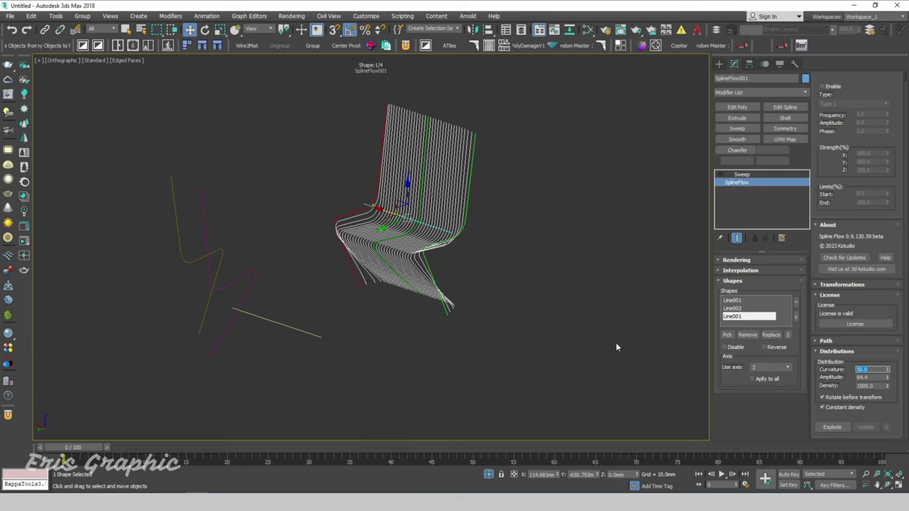
pyautogui.click(567, 239)
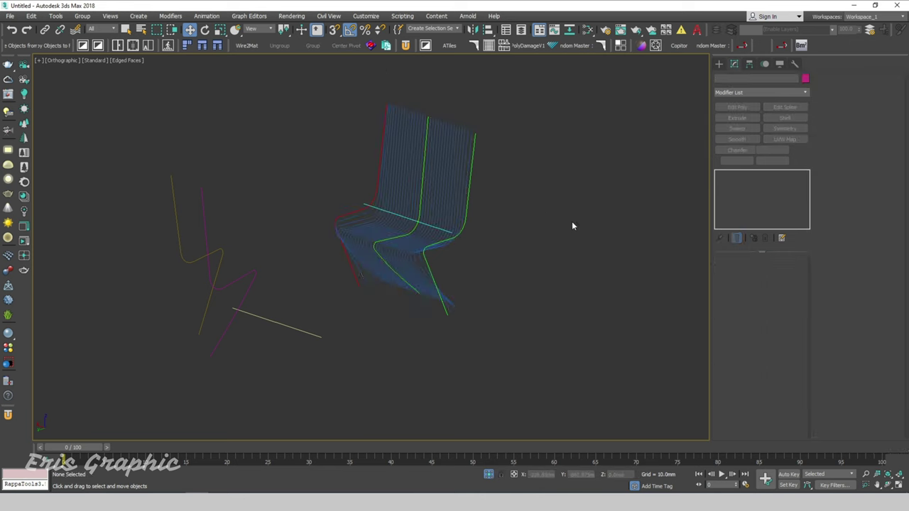
pyautogui.keyDown('alt'); pyautogui.moveTo(426, 184); pyautogui.dragTo(451, 88, button='middle'); pyautogui.keyUp('alt')
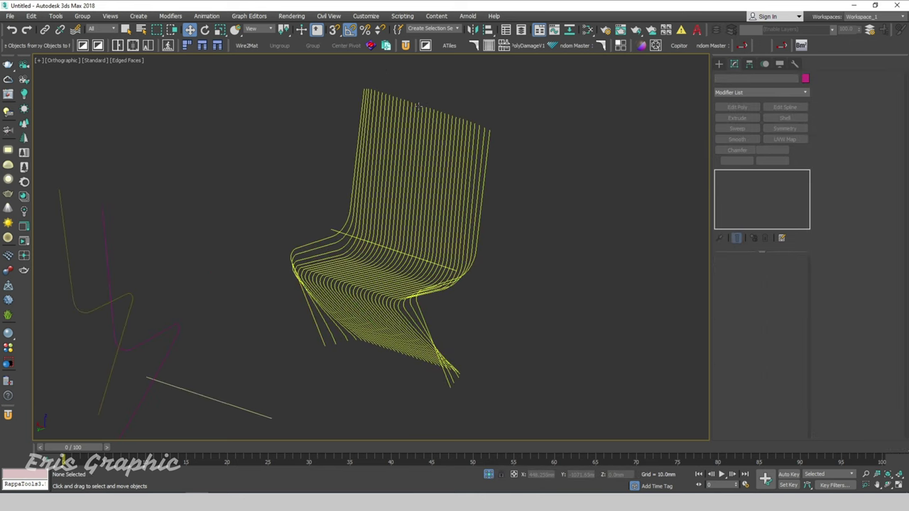
pyautogui.click(424, 103)
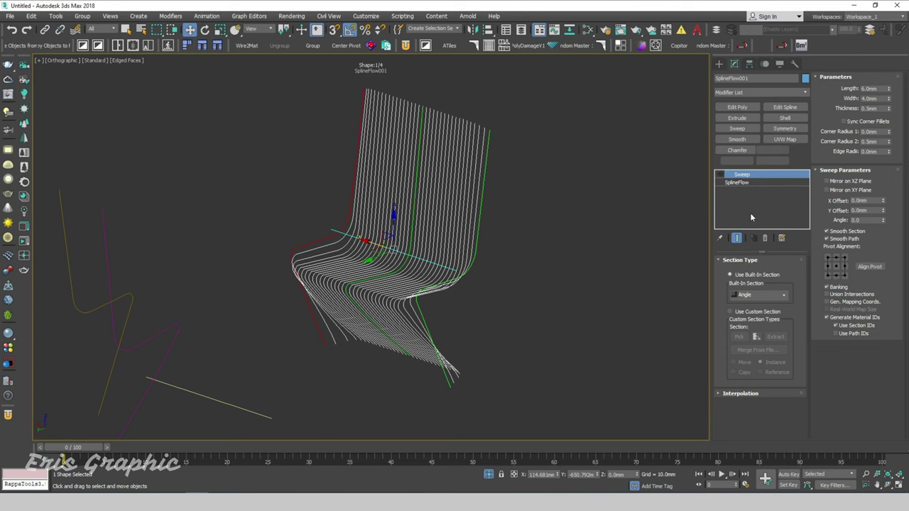
# Expand Transformations and test Line002's scale (108%, 84%, reset to 100%) and Z rotation
pyautogui.click(745, 182)
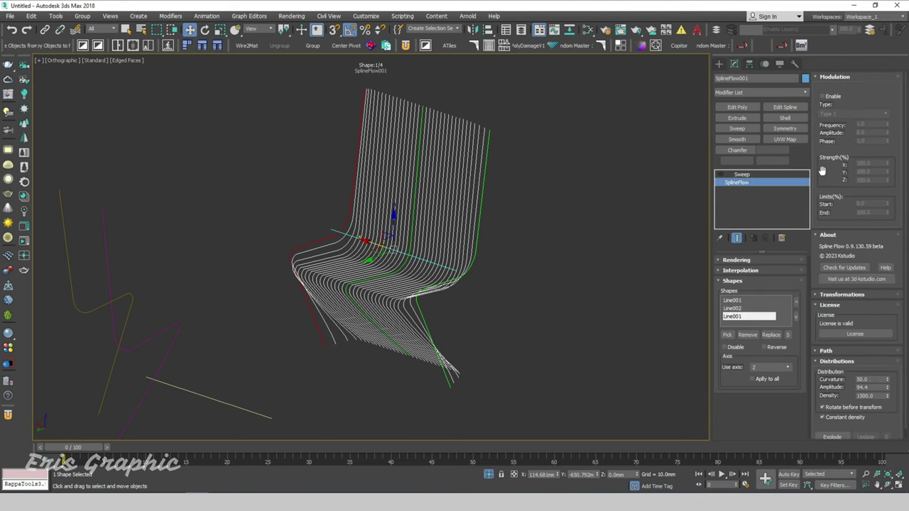
pyautogui.click(816, 295)
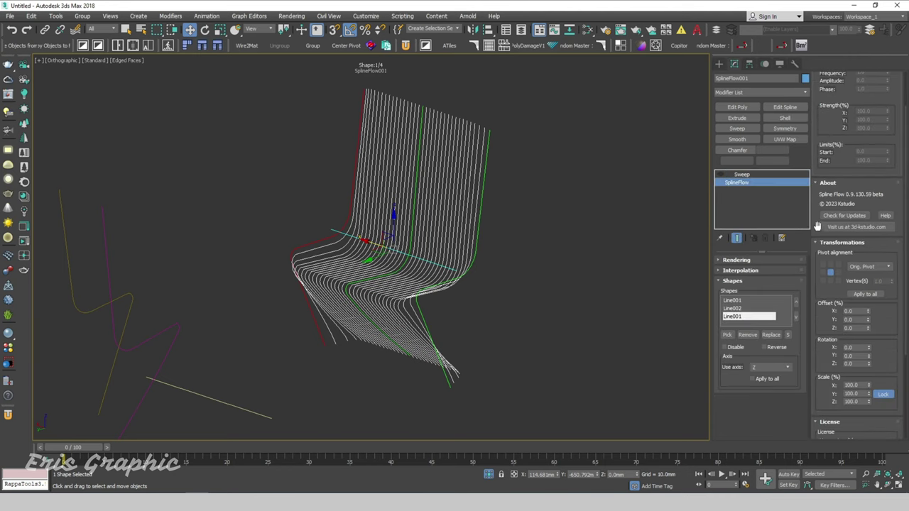
pyautogui.moveTo(816, 225); pyautogui.dragTo(823, 99)
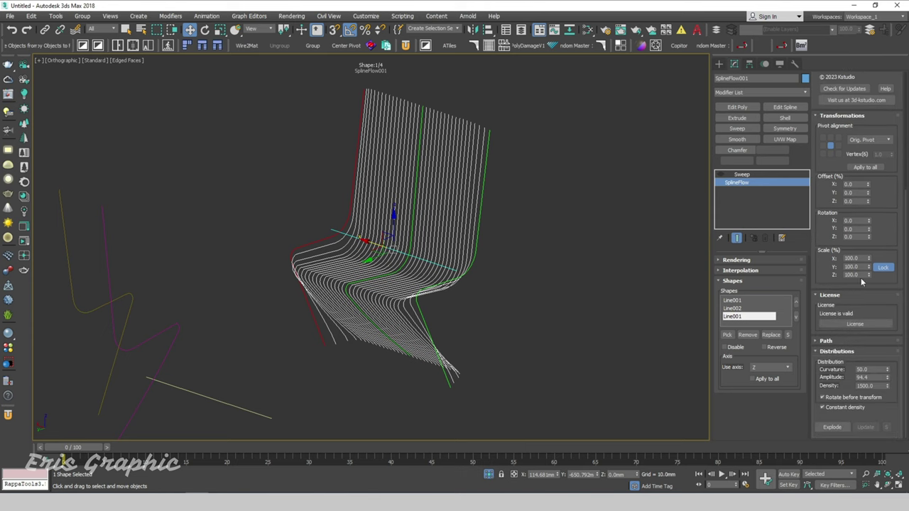
pyautogui.moveTo(869, 276); pyautogui.dragTo(869, 249)
pyautogui.click(736, 309)
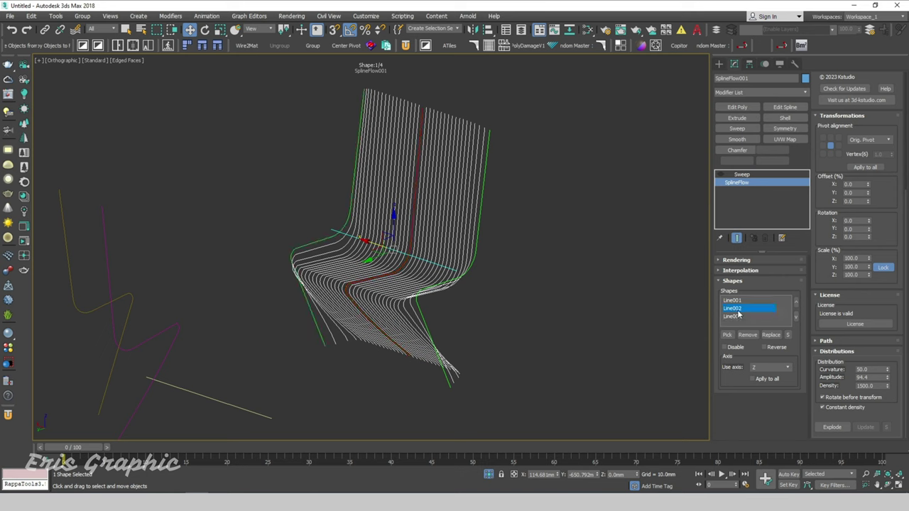
pyautogui.moveTo(869, 275); pyautogui.dragTo(870, 284)
pyautogui.rightClick(869, 278)
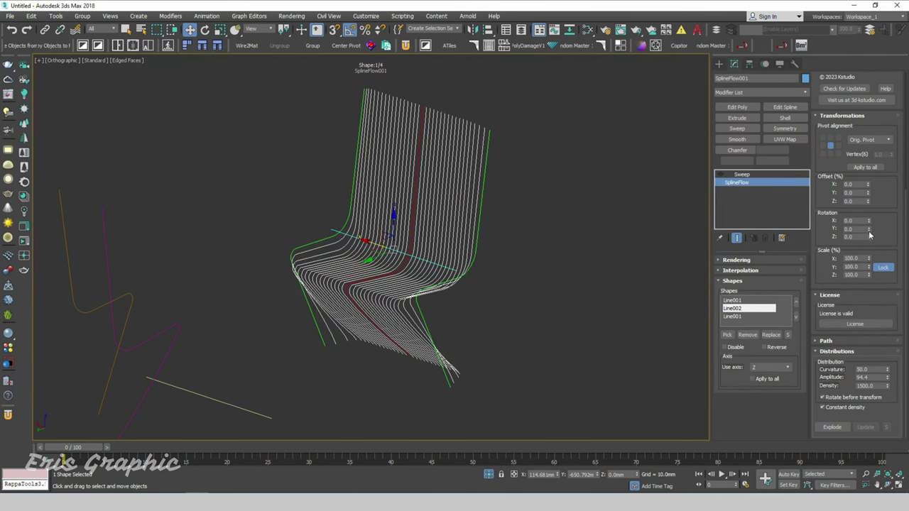
pyautogui.moveTo(869, 237); pyautogui.dragTo(869, 233)
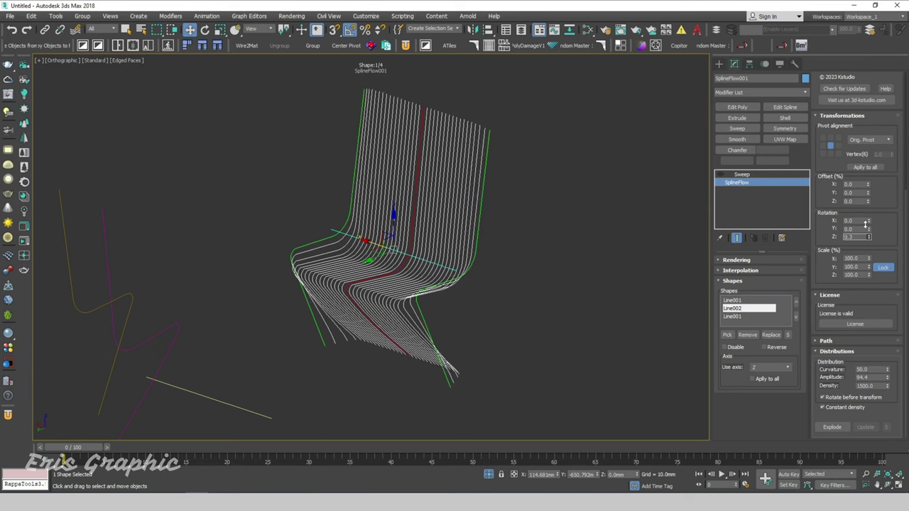
# Reset the Z rotation to 0 and compare the chair in wireframe and edged-faces display
pyautogui.rightClick(868, 237)
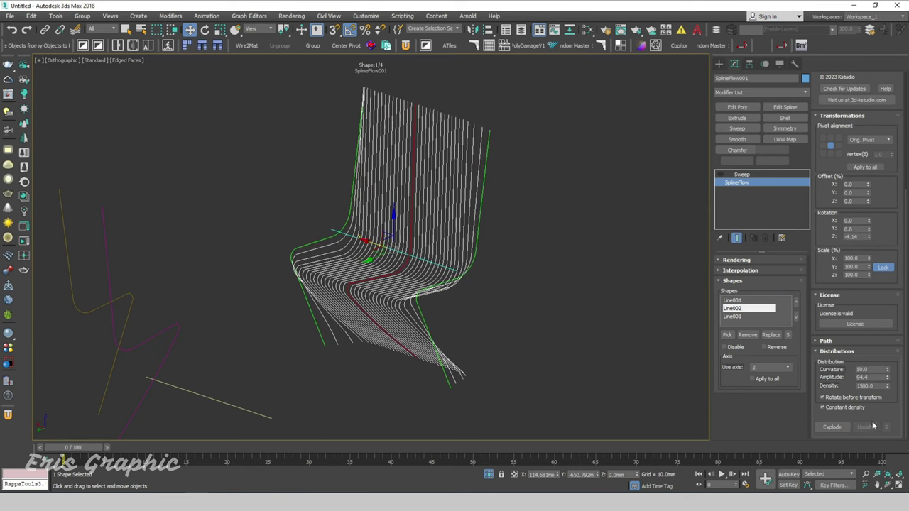
pyautogui.click(517, 267)
pyautogui.scroll(-3, 562, 232)
pyautogui.press('F3')
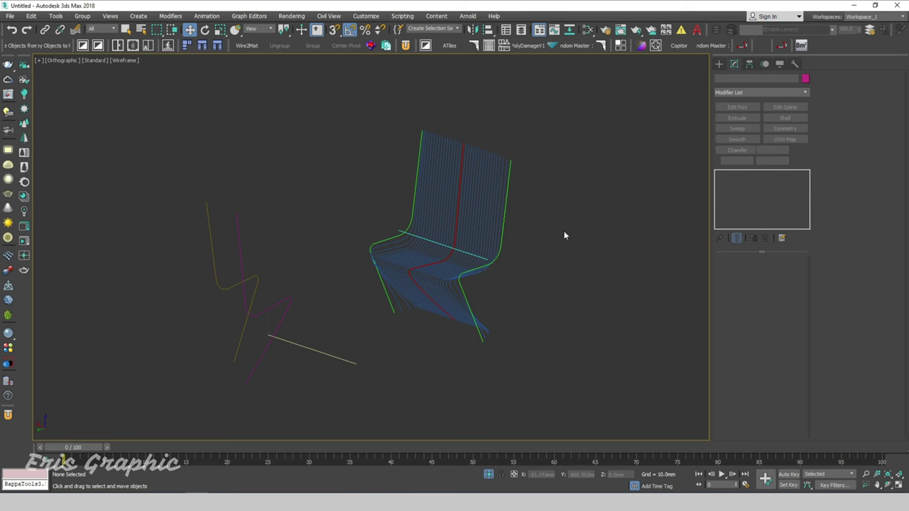
pyautogui.click(473, 177)
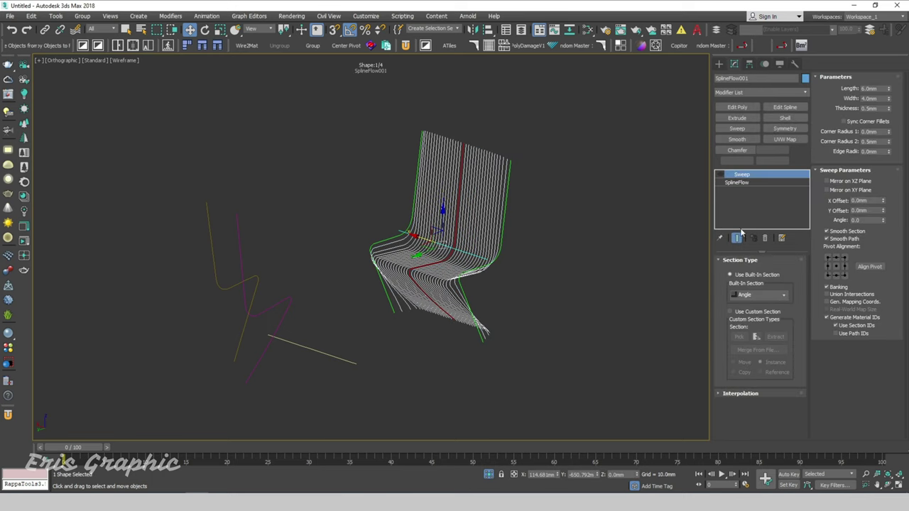
pyautogui.press('F3')
pyautogui.click(635, 174)
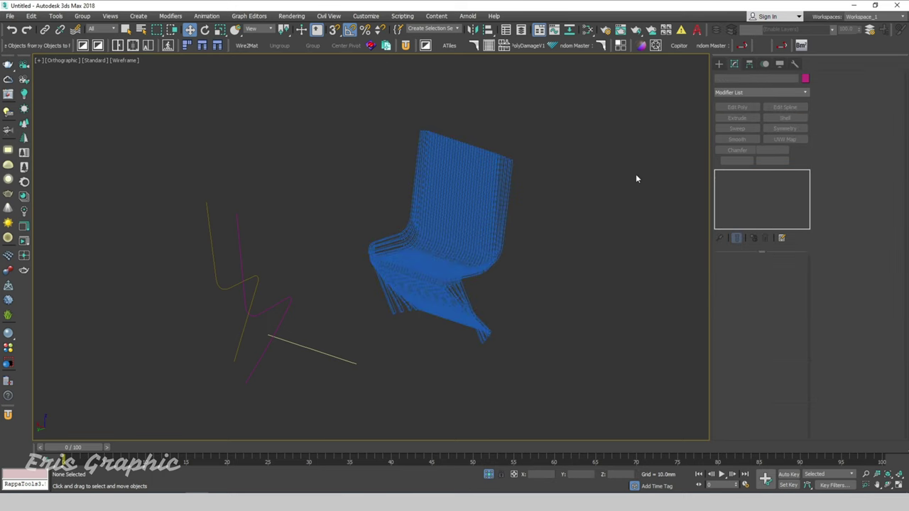
pyautogui.click(497, 212)
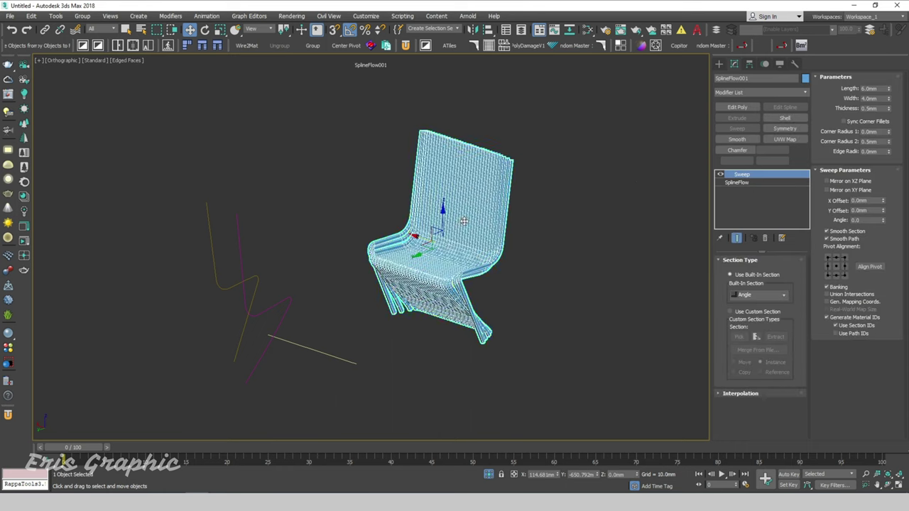
pyautogui.scroll(3, 568, 227)
pyautogui.click(516, 257)
# Orbit around the chair and show it in Clay viewport shading from a near-frontal view
pyautogui.moveTo(517, 258)
pyautogui.keyDown('alt'); pyautogui.mouseDown(button='middle')
pyautogui.moveTo(503, 257)
pyautogui.moveTo(546, 257)
pyautogui.mouseUp(button='middle'); pyautogui.keyUp('alt')
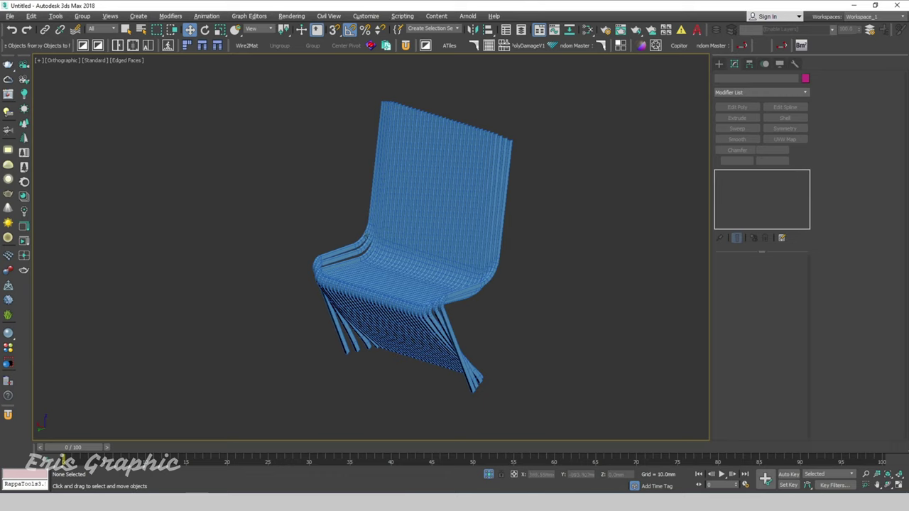
pyautogui.keyDown('alt'); pyautogui.moveTo(358, 233); pyautogui.dragTo(358, 234, button='middle'); pyautogui.keyUp('alt')
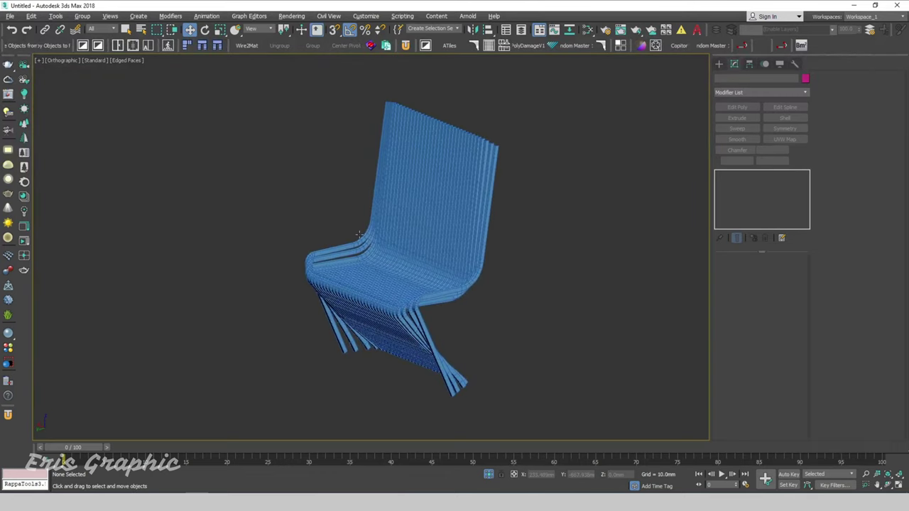
pyautogui.click(121, 60)
pyautogui.click(142, 121)
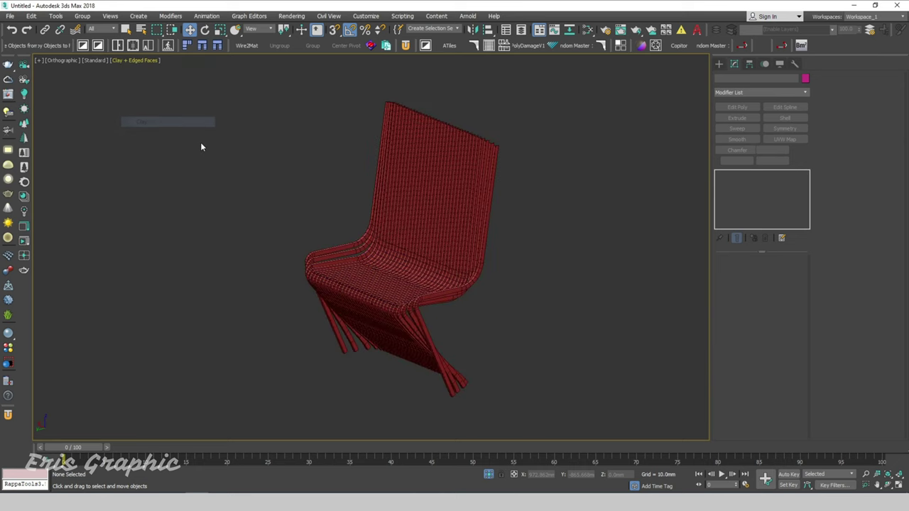
pyautogui.moveTo(487, 344)
pyautogui.keyDown('alt'); pyautogui.mouseDown(button='middle')
pyautogui.moveTo(556, 290)
pyautogui.moveTo(515, 319)
pyautogui.moveTo(531, 299)
pyautogui.mouseUp(button='middle'); pyautogui.keyUp('alt')
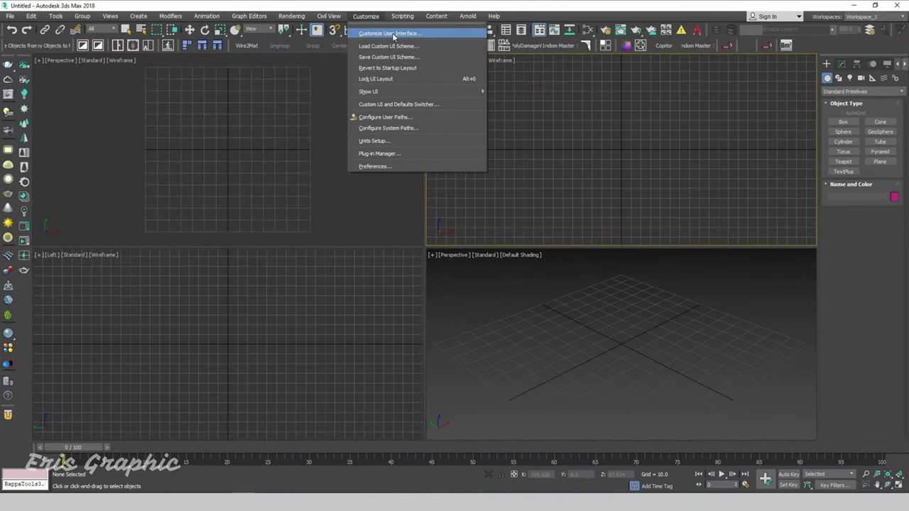
# Open Customize User Interface and keep All Commands as the Toolbars category
pyautogui.click(393, 34)
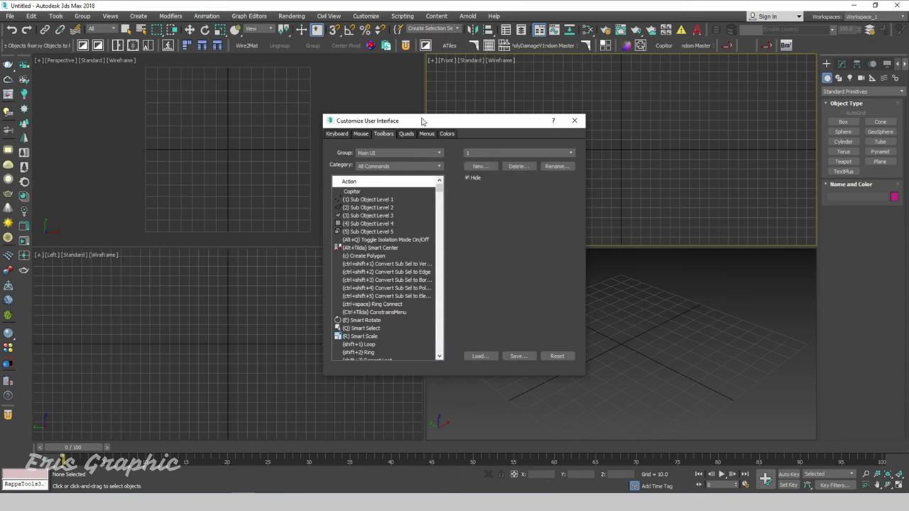
pyautogui.moveTo(422, 121); pyautogui.dragTo(418, 99)
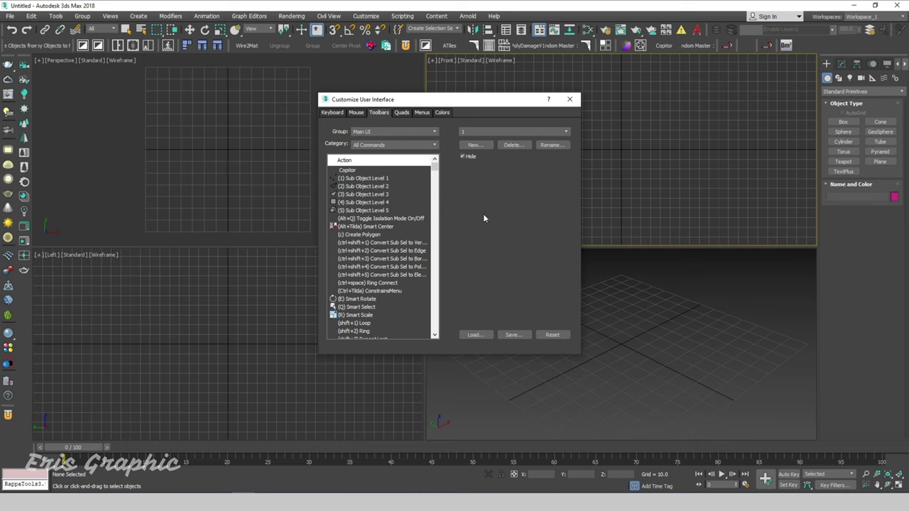
pyautogui.click(397, 146)
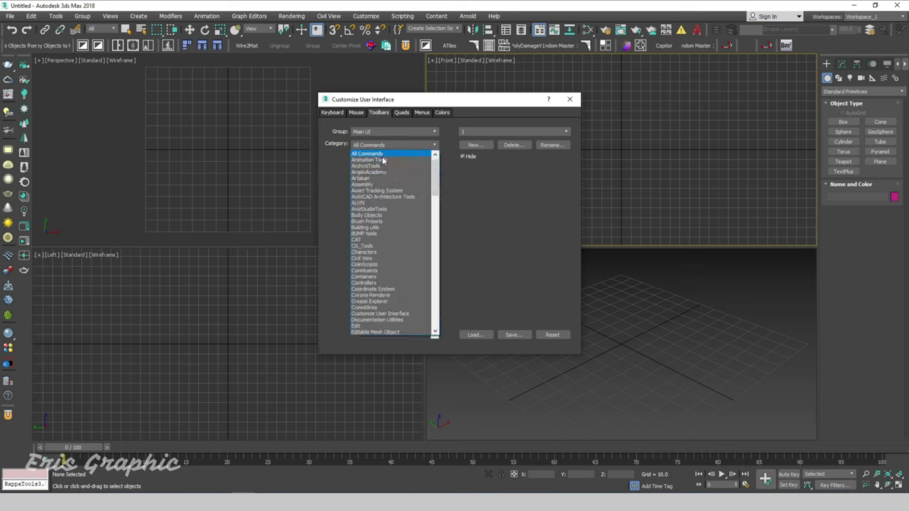
pyautogui.click(598, 159)
# Jump to the S entries of the Action list and scroll down toward Spline Flow
pyautogui.click(372, 178)
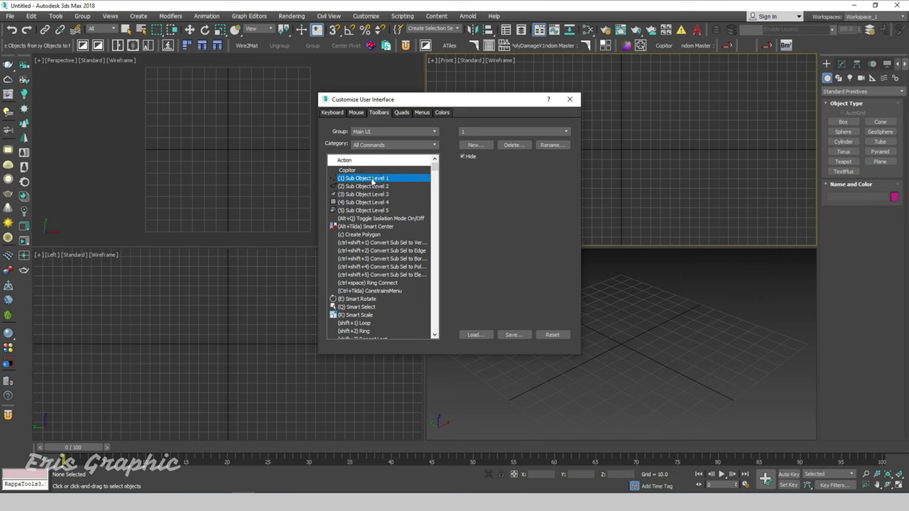
pyautogui.press('s')
pyautogui.scroll(-3, 410, 222)
pyautogui.scroll(-3, 412, 221)
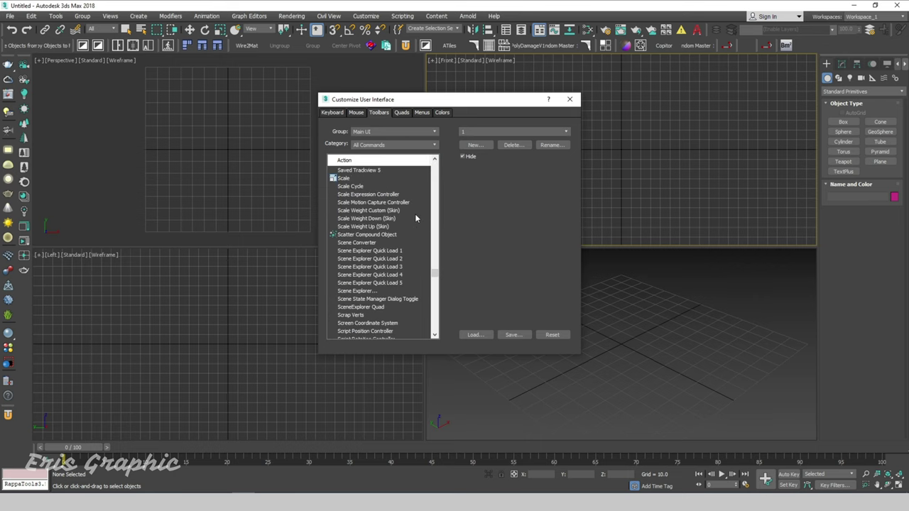
pyautogui.scroll(-3, 414, 221)
pyautogui.scroll(-3, 414, 221)
pyautogui.scroll(-2, 415, 225)
pyautogui.scroll(-5, 416, 225)
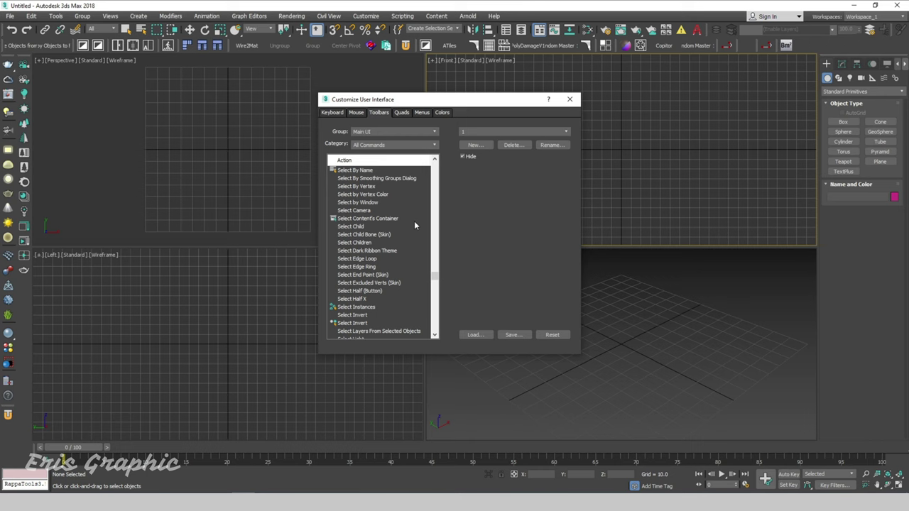
pyautogui.scroll(-5, 415, 224)
pyautogui.scroll(-5, 414, 225)
pyautogui.scroll(-5, 415, 227)
pyautogui.scroll(-5, 414, 229)
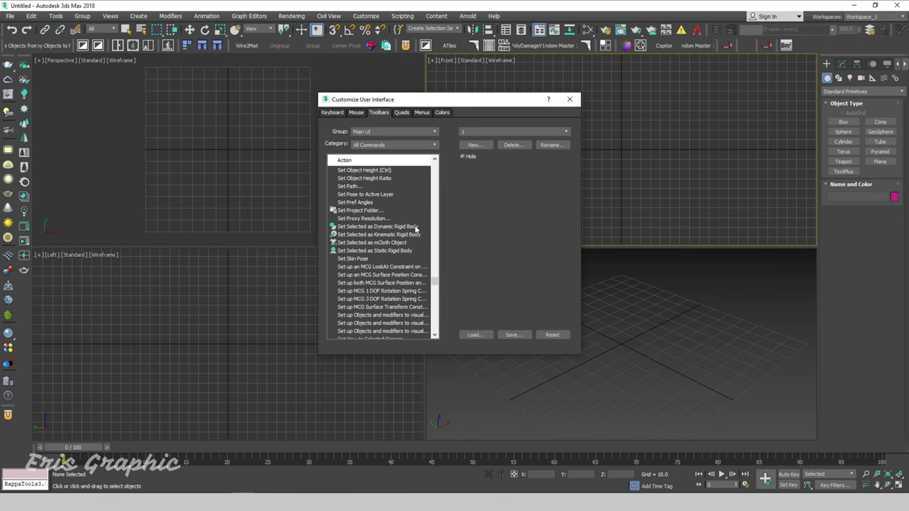
pyautogui.scroll(-5, 415, 228)
pyautogui.scroll(-5, 415, 229)
pyautogui.scroll(-5, 414, 228)
pyautogui.scroll(-6, 414, 228)
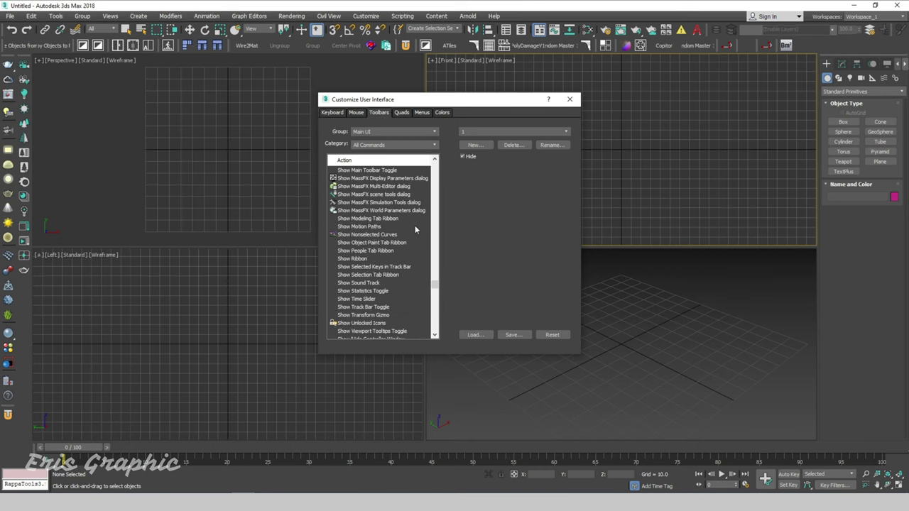
pyautogui.scroll(-6, 415, 225)
pyautogui.scroll(-6, 415, 226)
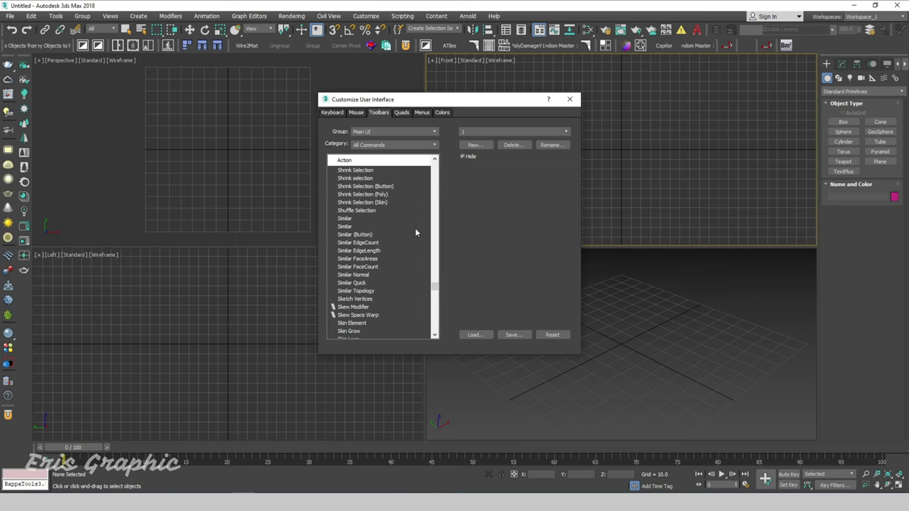
pyautogui.scroll(-6, 415, 228)
pyautogui.scroll(-6, 415, 229)
pyautogui.scroll(-5, 416, 230)
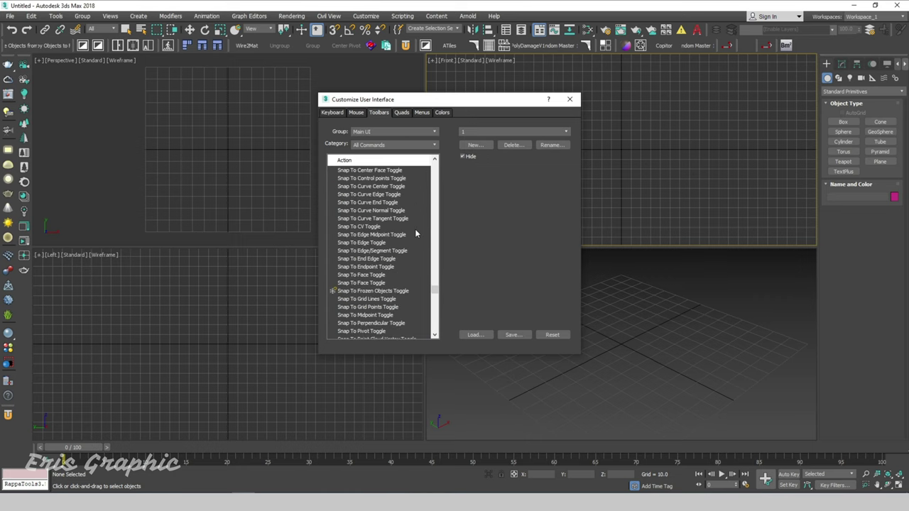
pyautogui.scroll(-3, 415, 230)
pyautogui.scroll(-2, 415, 230)
pyautogui.scroll(-1, 415, 230)
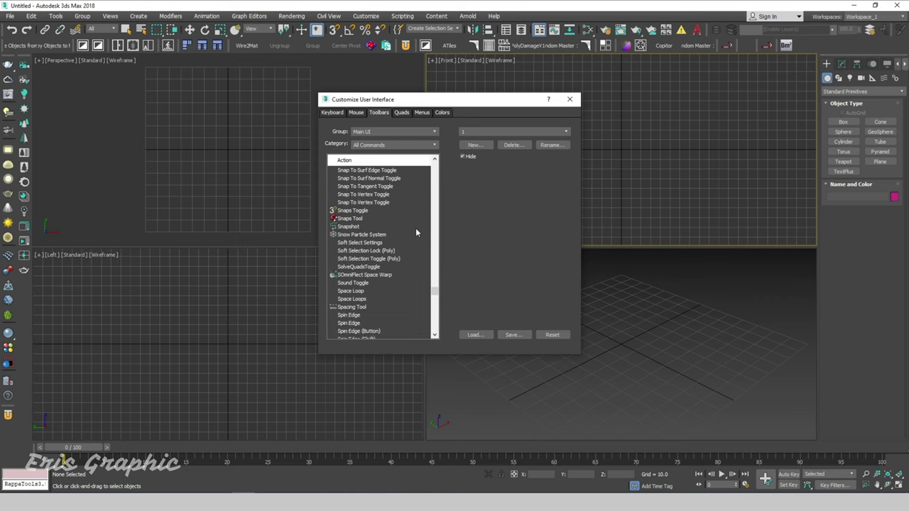
pyautogui.scroll(-7, 416, 233)
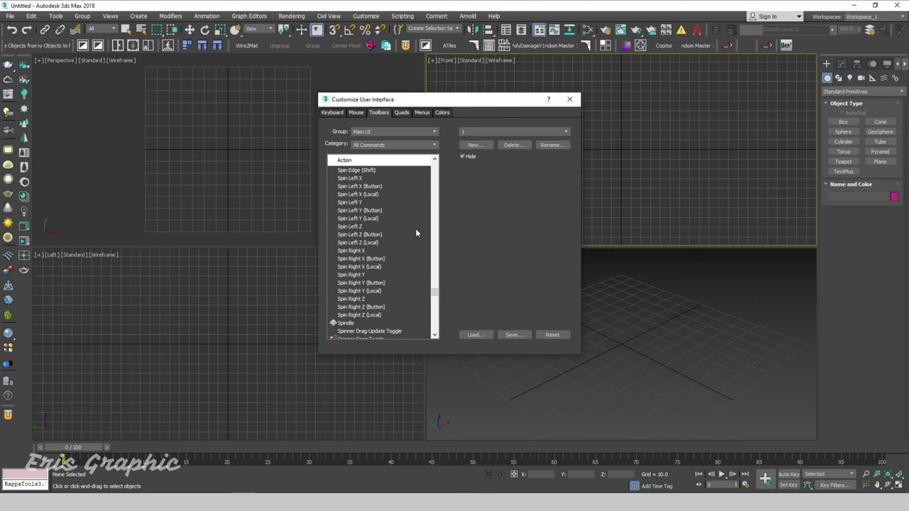
pyautogui.scroll(-2, 416, 231)
pyautogui.scroll(-1, 416, 230)
# Select Spline Flow and create a new floating toolbar named SPLINE FLOW
pyautogui.click(360, 284)
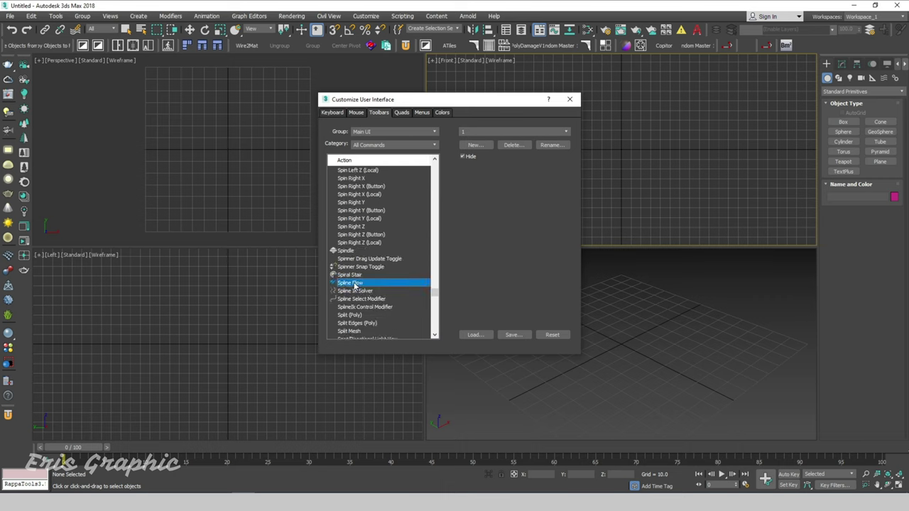
pyautogui.click(473, 144)
pyautogui.moveTo(471, 200); pyautogui.dragTo(738, 130)
pyautogui.write('SPLINE FLOW')
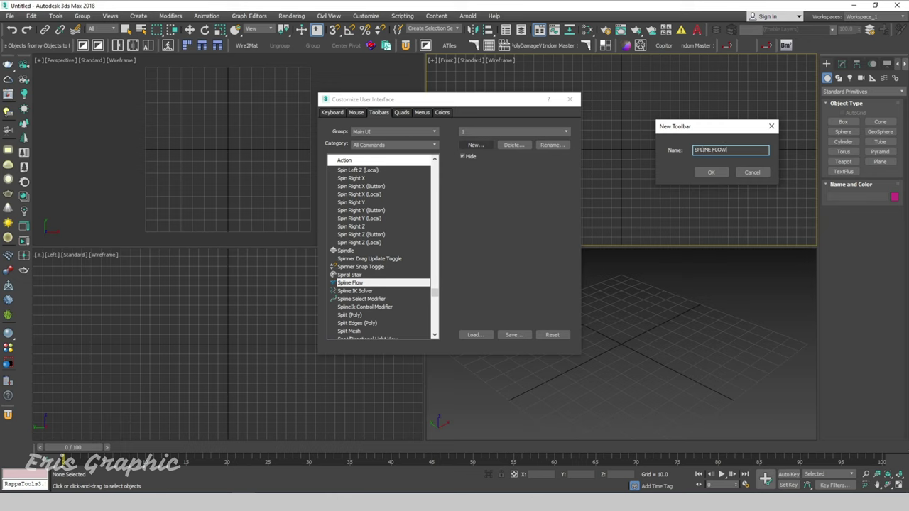
pyautogui.click(712, 173)
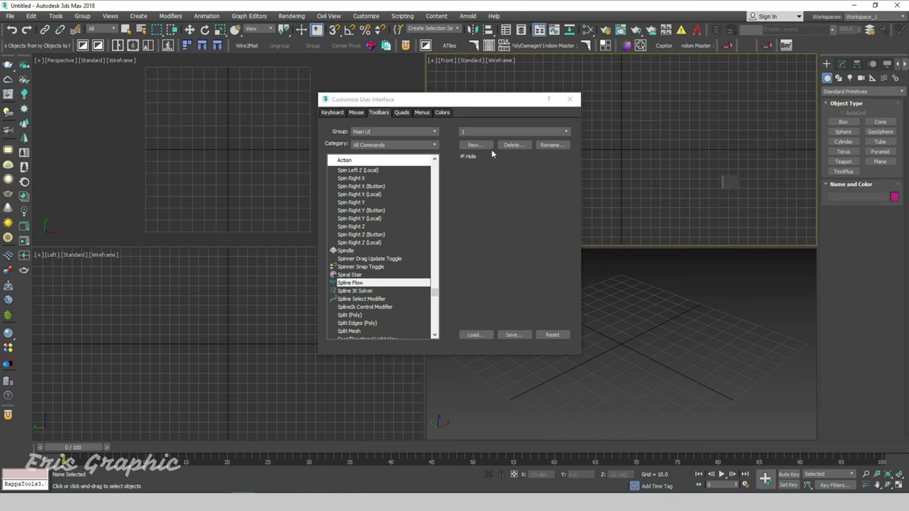
# Drag Spline Flow onto the SPLINE FLOW toolbar, close the dialog, and reposition the toolbar
pyautogui.moveTo(466, 107); pyautogui.dragTo(414, 97)
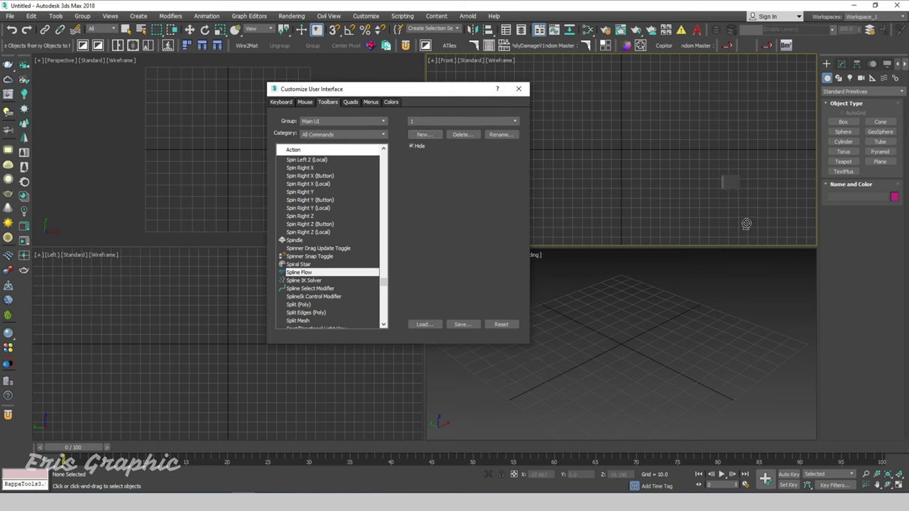
pyautogui.moveTo(732, 186); pyautogui.dragTo(731, 185)
pyautogui.click(518, 88)
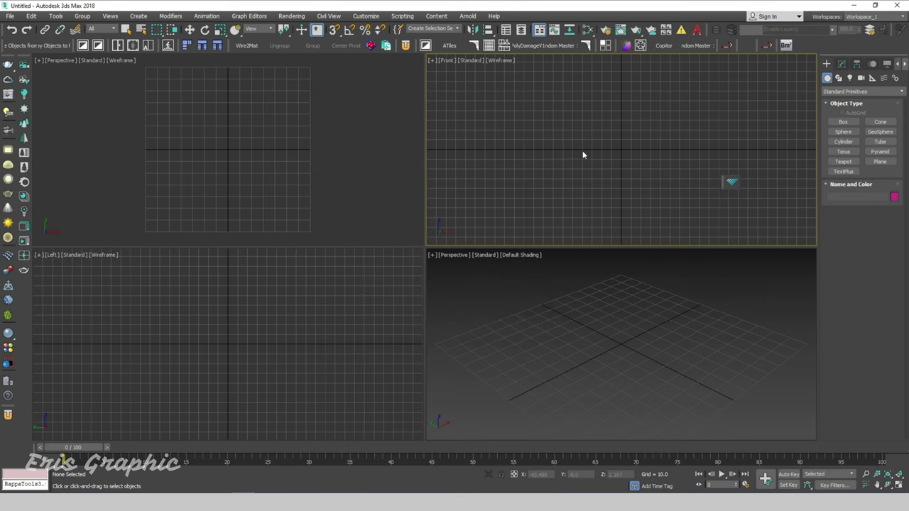
pyautogui.moveTo(726, 179); pyautogui.dragTo(600, 134)
pyautogui.click(606, 135)
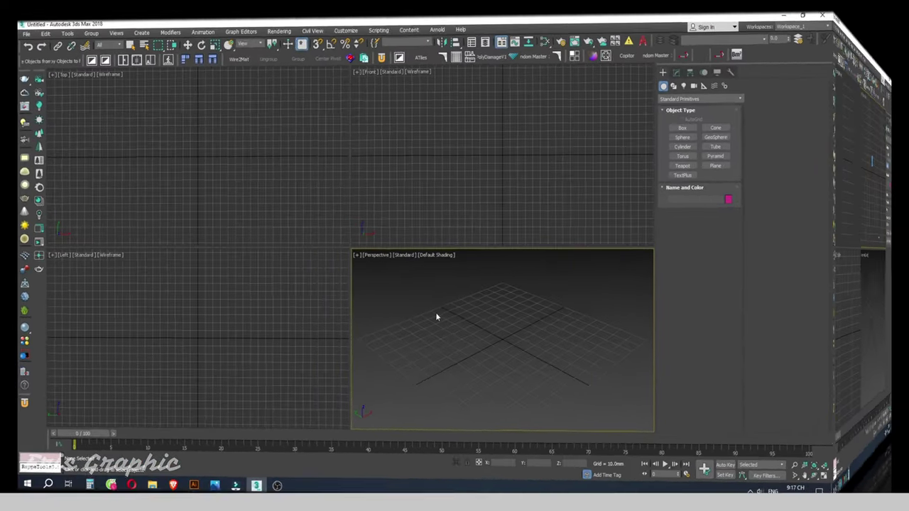
# Maximize the Perspective viewport with Alt+W
pyautogui.hotkey('alt', 'w')
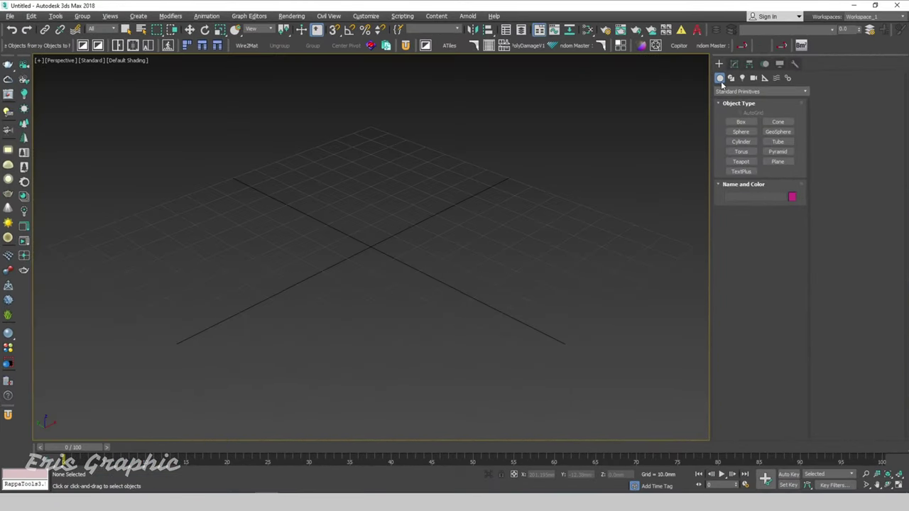
pyautogui.click(734, 64)
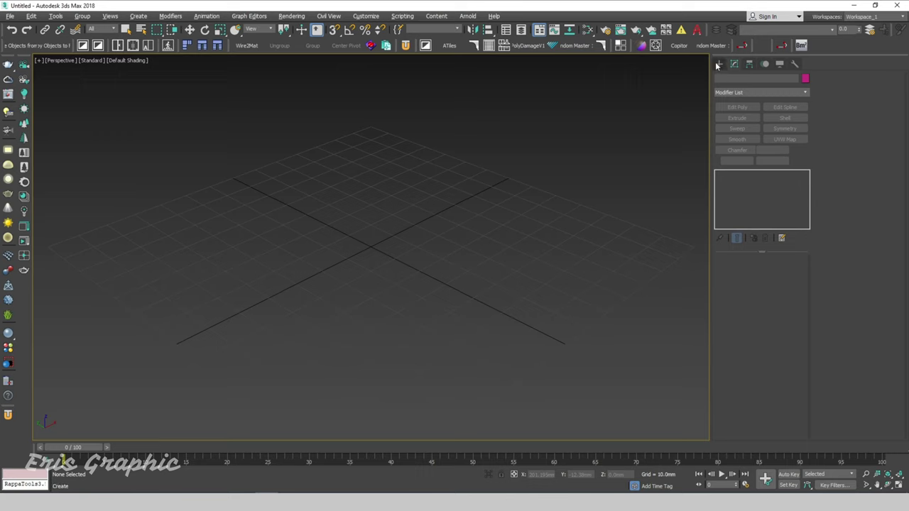
pyautogui.click(717, 64)
# Choose SplineFlow from the Kstudio category of Shapes in the Create panel
pyautogui.click(736, 91)
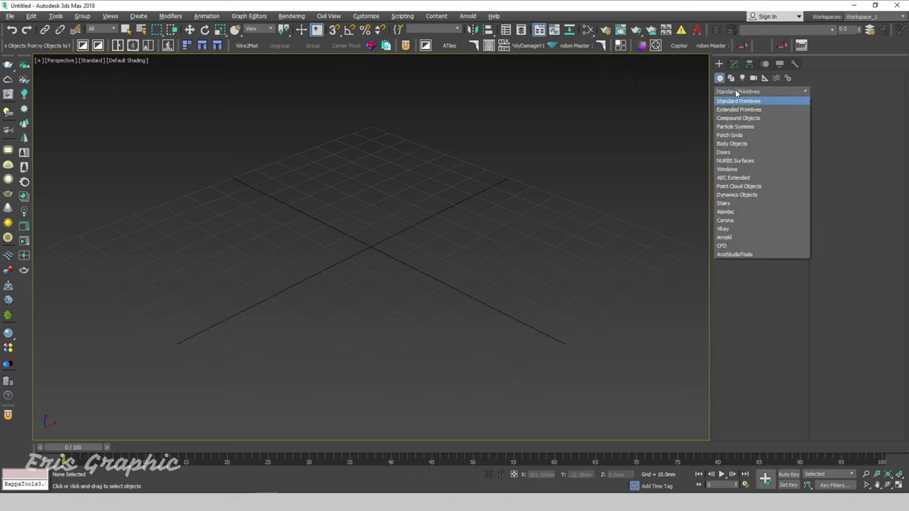
pyautogui.click(731, 88)
pyautogui.click(730, 79)
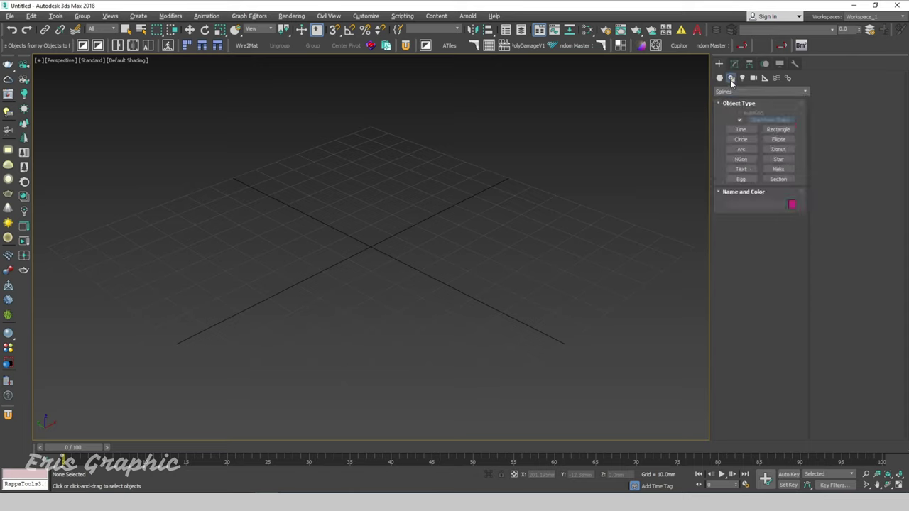
pyautogui.click(724, 92)
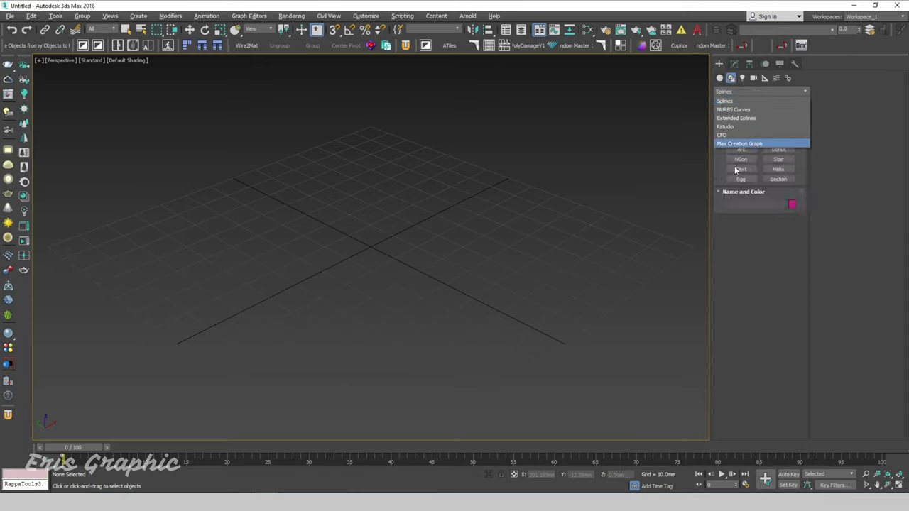
pyautogui.click(724, 126)
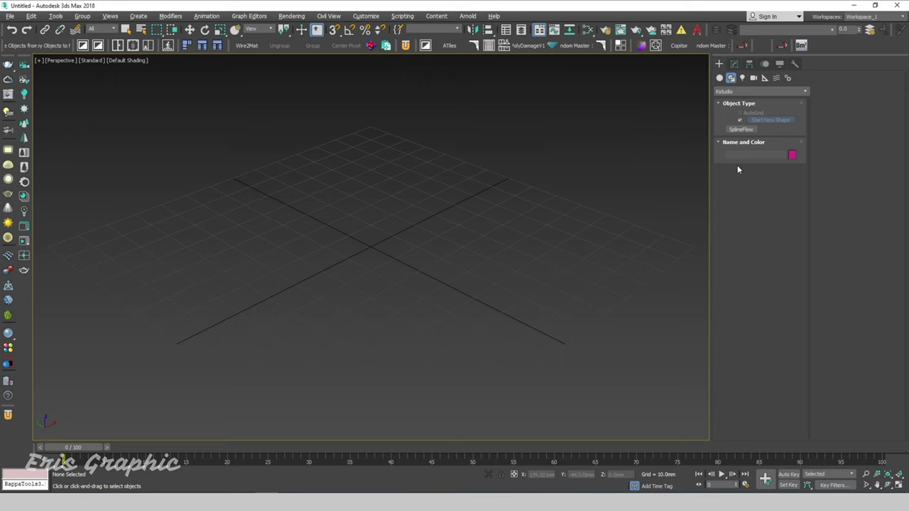
pyautogui.click(741, 129)
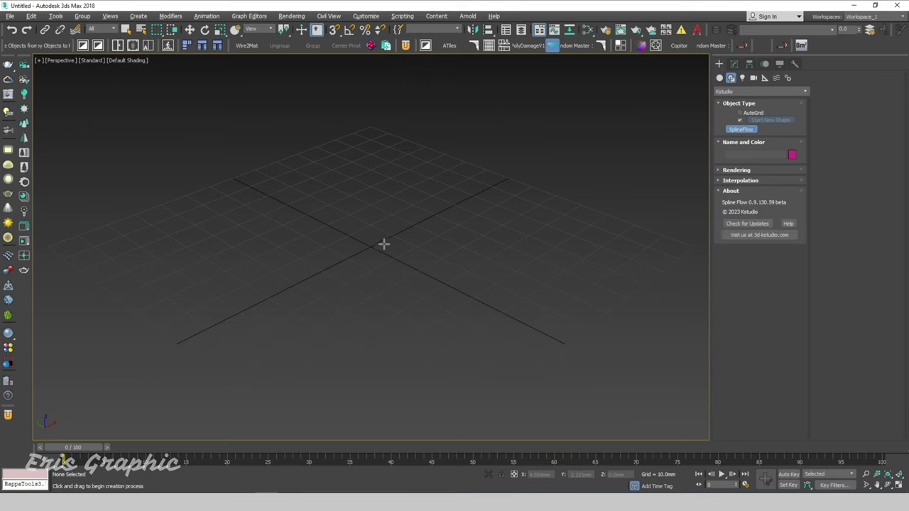
# Place SplineFlow001 at the grid centre and rotate it 85° about X with Angle Snap on
pyautogui.moveTo(383, 244); pyautogui.dragTo(391, 310)
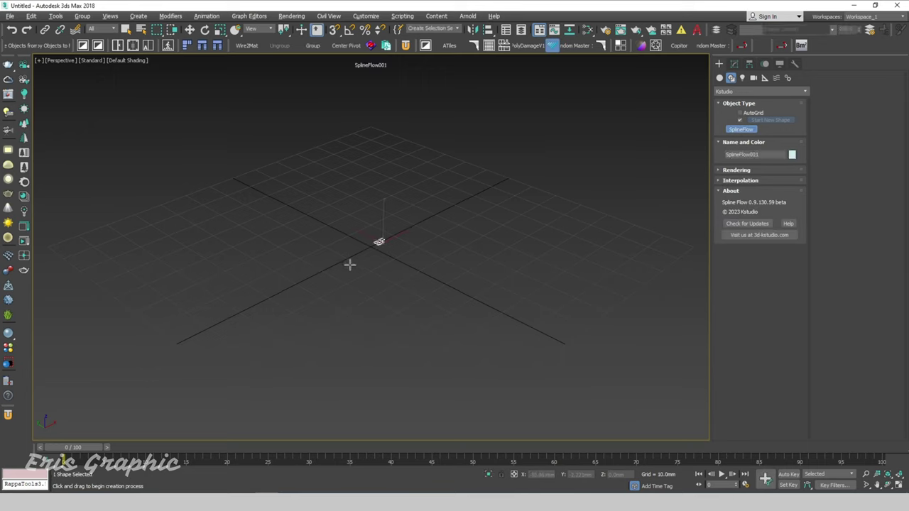
pyautogui.rightClick(432, 178)
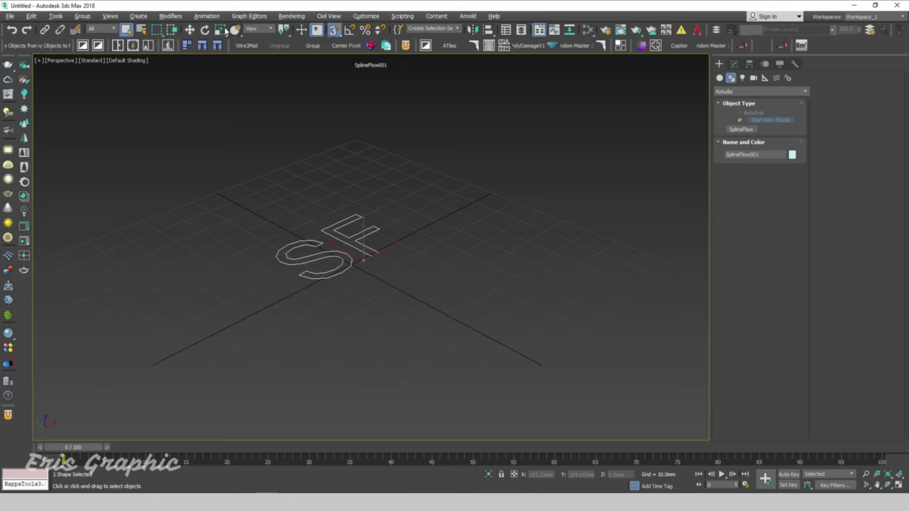
pyautogui.click(348, 29)
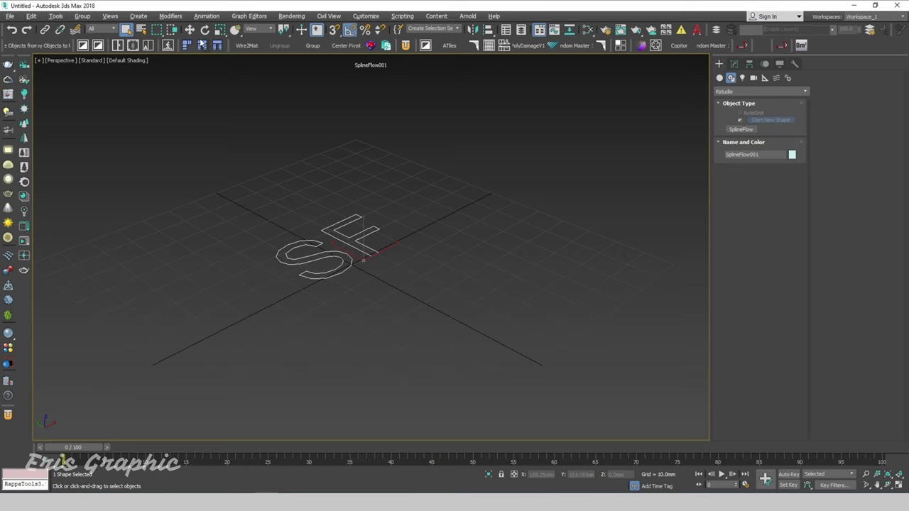
pyautogui.click(205, 30)
pyautogui.moveTo(372, 244); pyautogui.dragTo(396, 278)
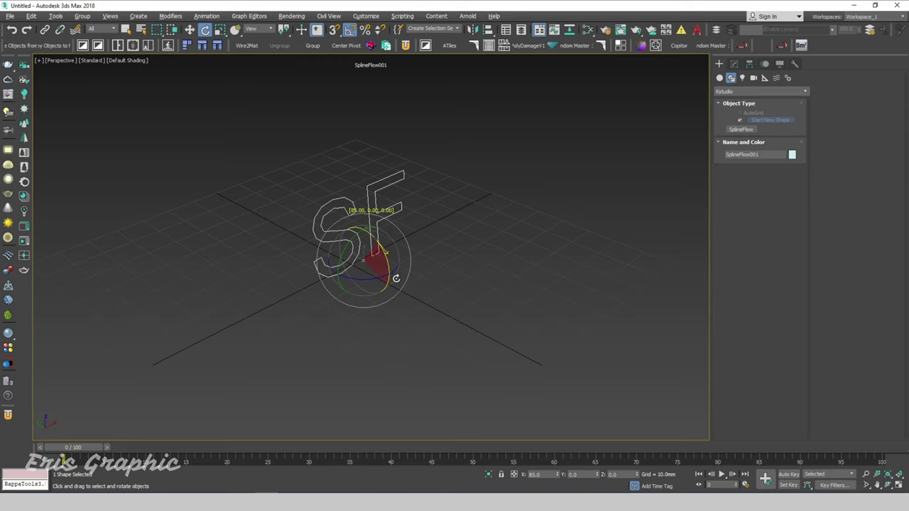
pyautogui.click(546, 283)
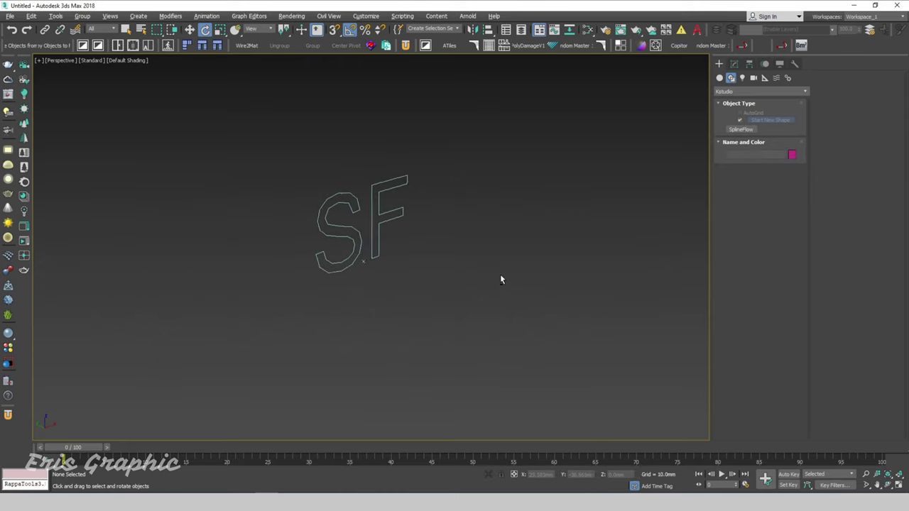
pyautogui.keyDown('alt'); pyautogui.moveTo(500, 274); pyautogui.dragTo(385, 203, button='middle'); pyautogui.keyUp('alt')
pyautogui.scroll(-2, 452, 247)
pyautogui.scroll(-2, 452, 247)
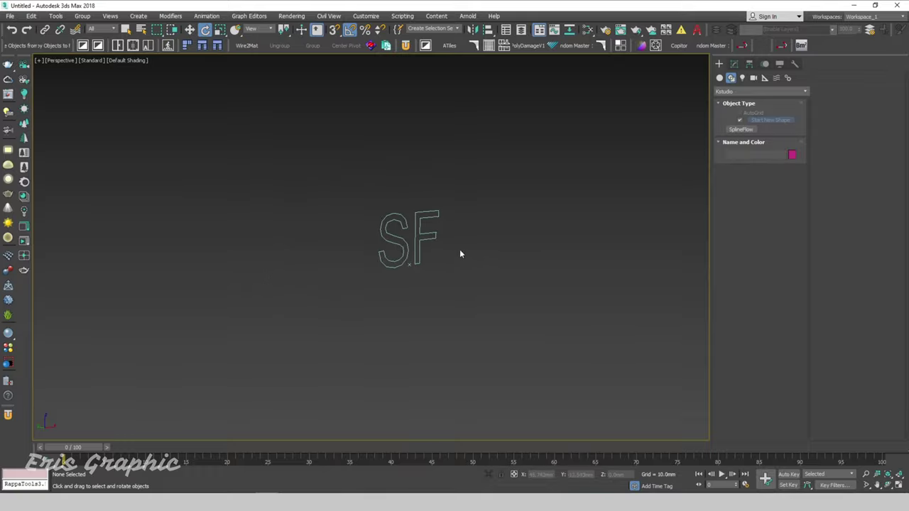